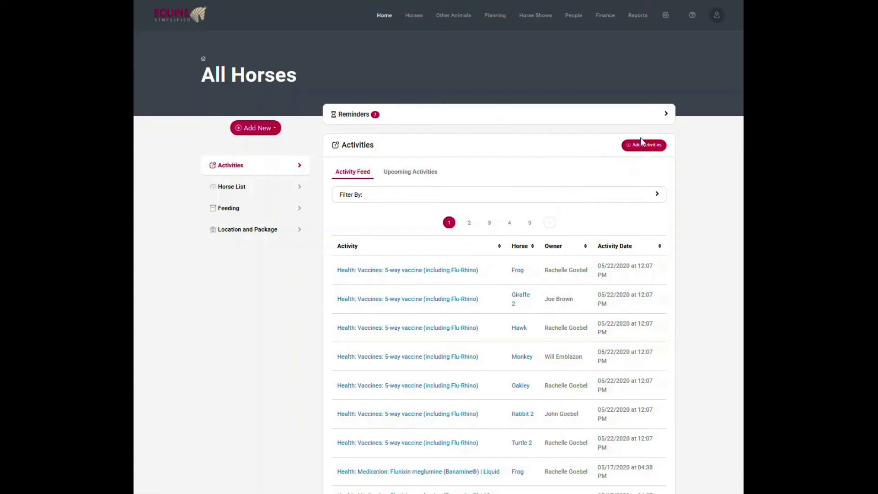
Step: Start a new activity of type Horse Show with the Day Care service
click(637, 146)
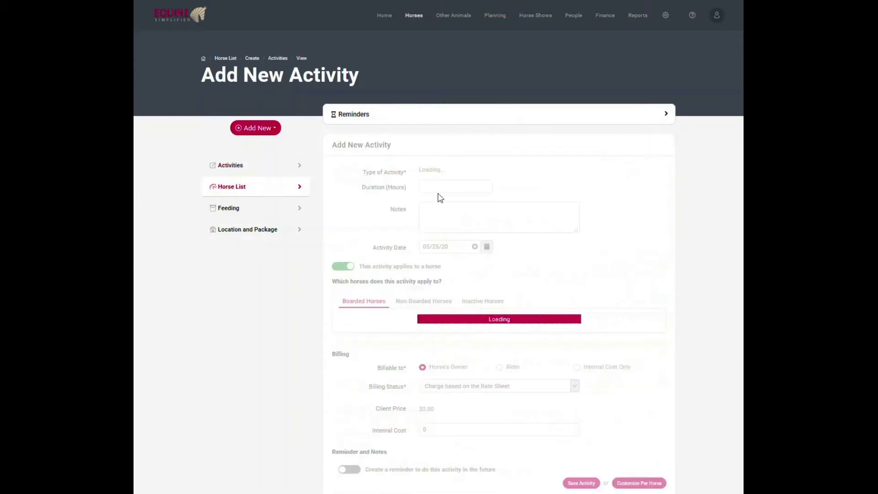
click(538, 18)
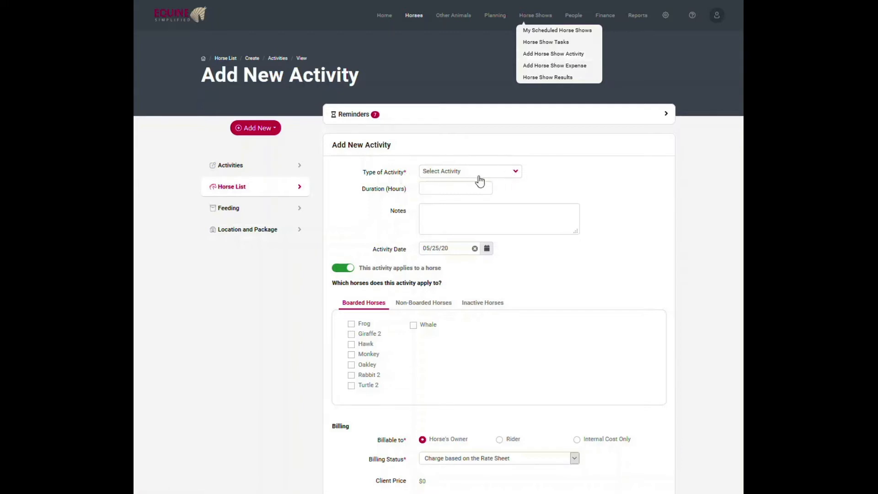
click(507, 172)
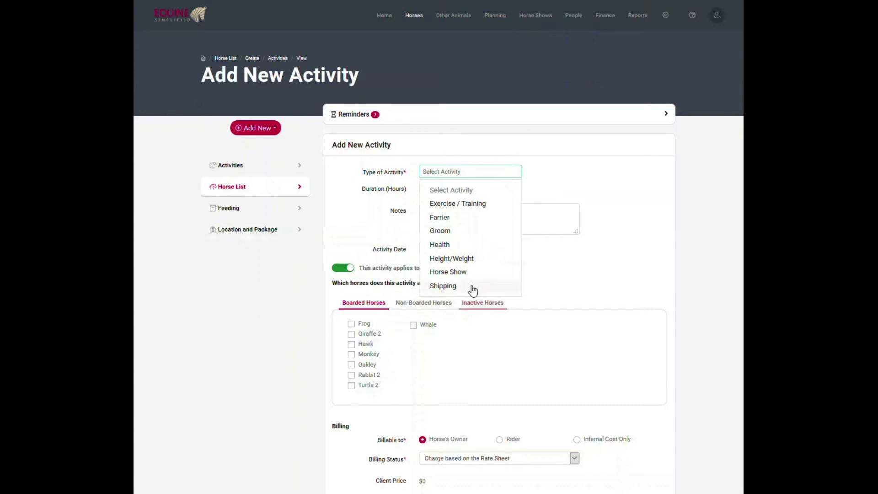
click(462, 272)
click(633, 171)
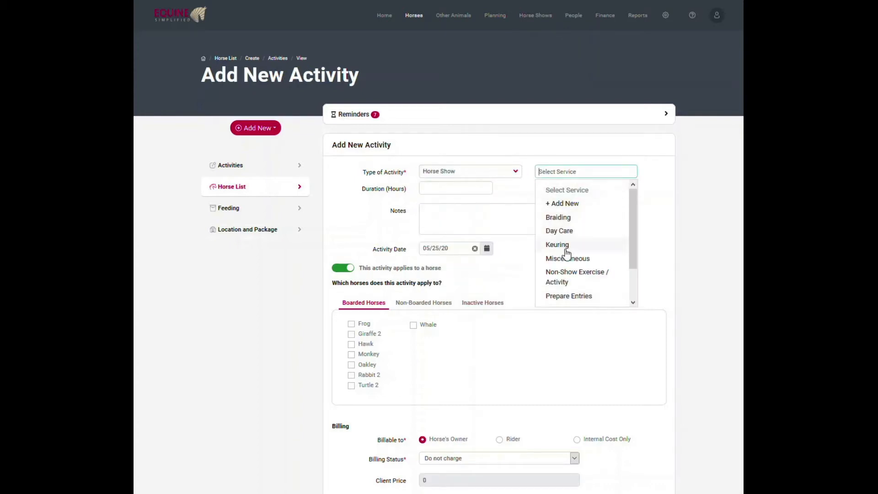
click(565, 233)
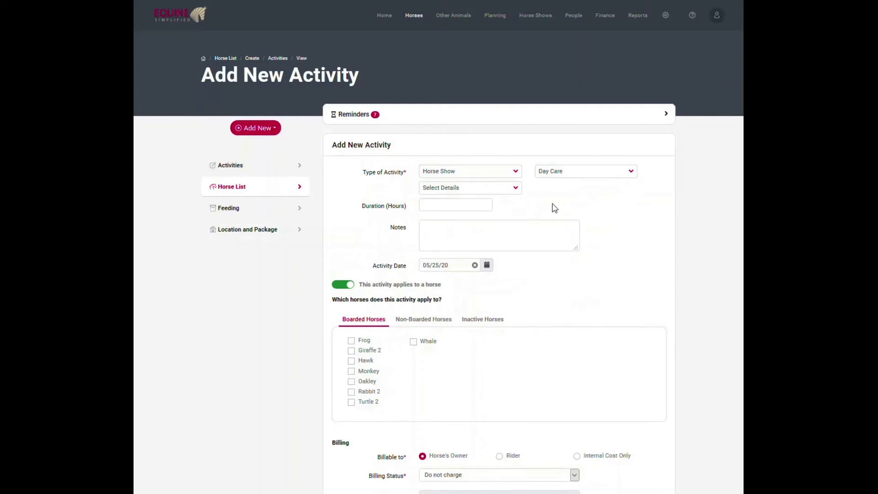
Step: Set the day care detail to In barn and assign the activity to the AR Schooling Show
click(514, 191)
click(464, 233)
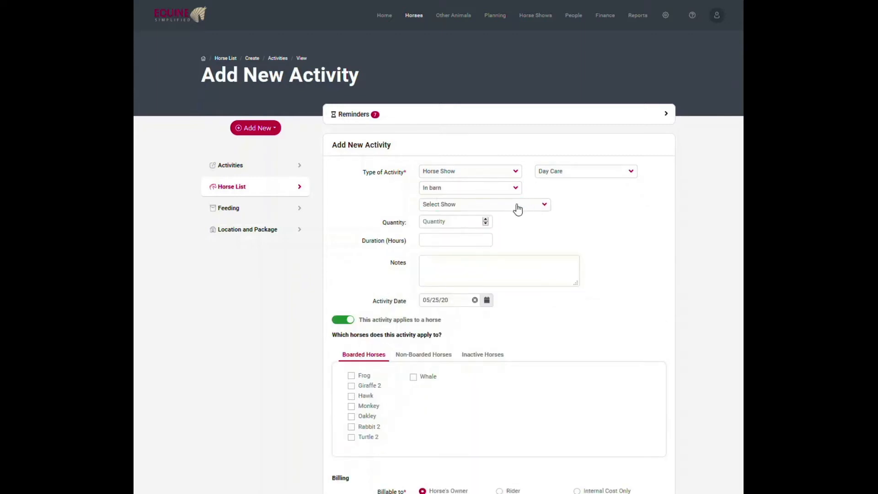
click(484, 206)
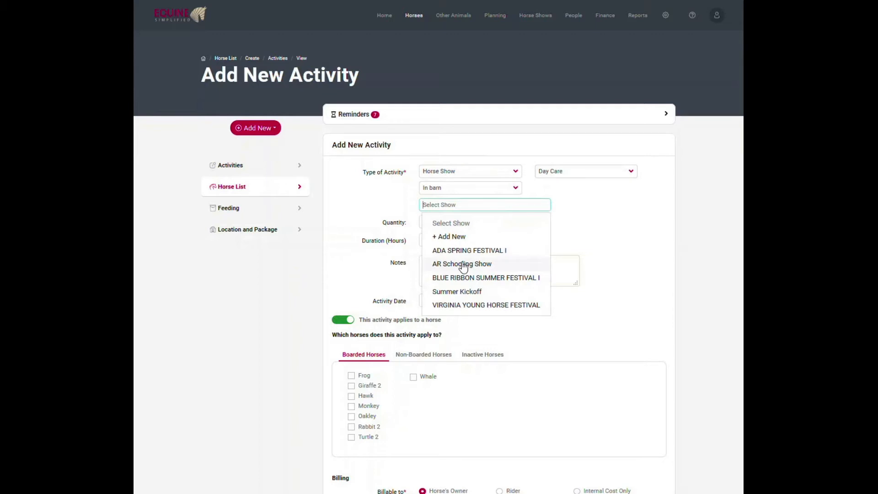
click(462, 264)
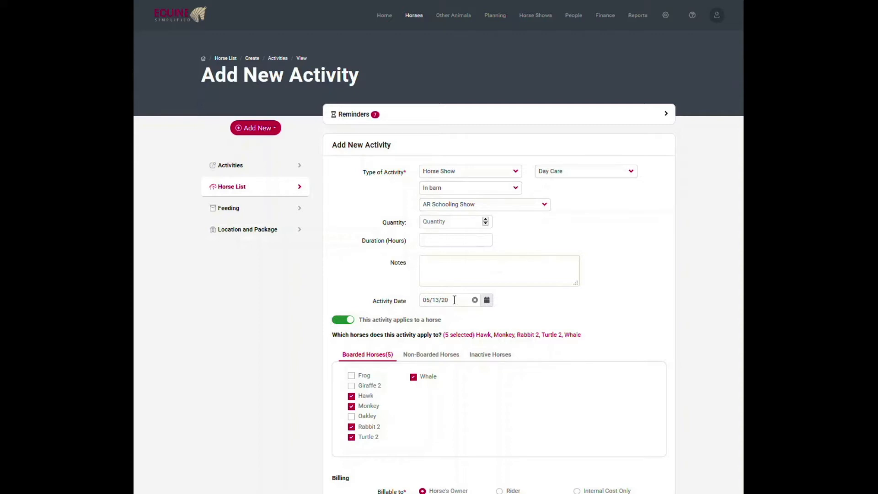
Step: Set the day care activity's date to 05/12/20 and save the activity
click(487, 300)
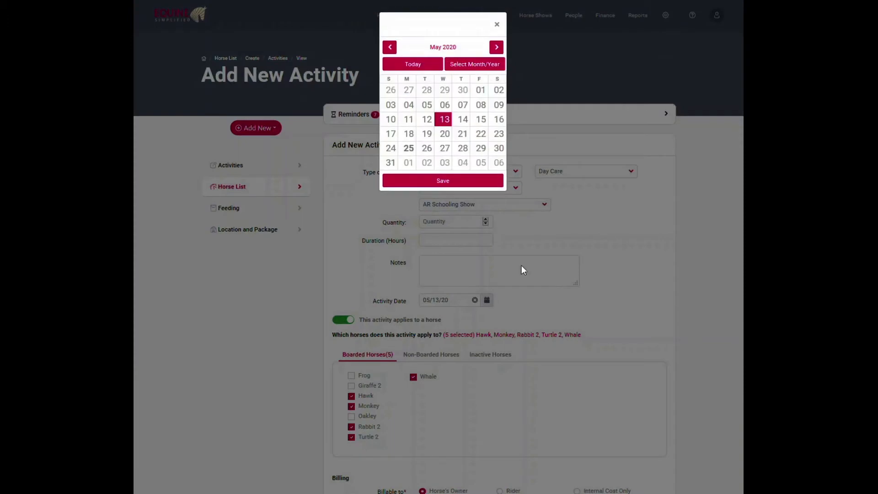
click(427, 120)
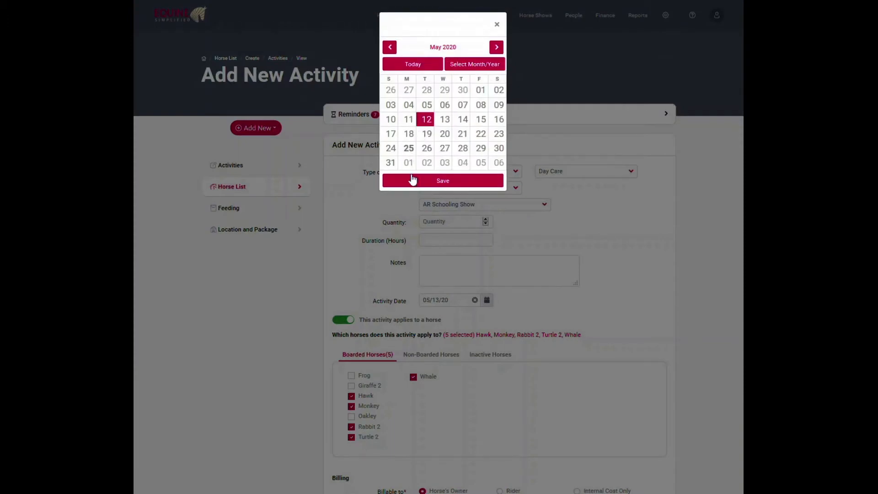
click(452, 182)
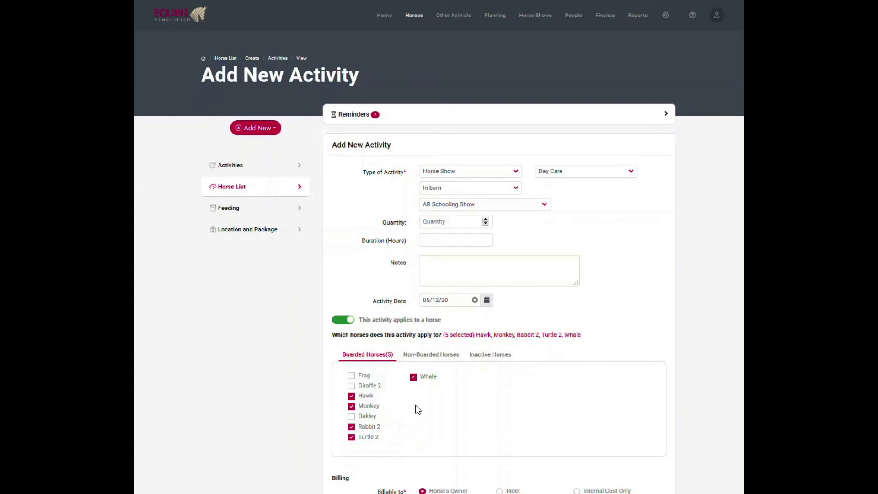
scroll(525, 413, down, 4)
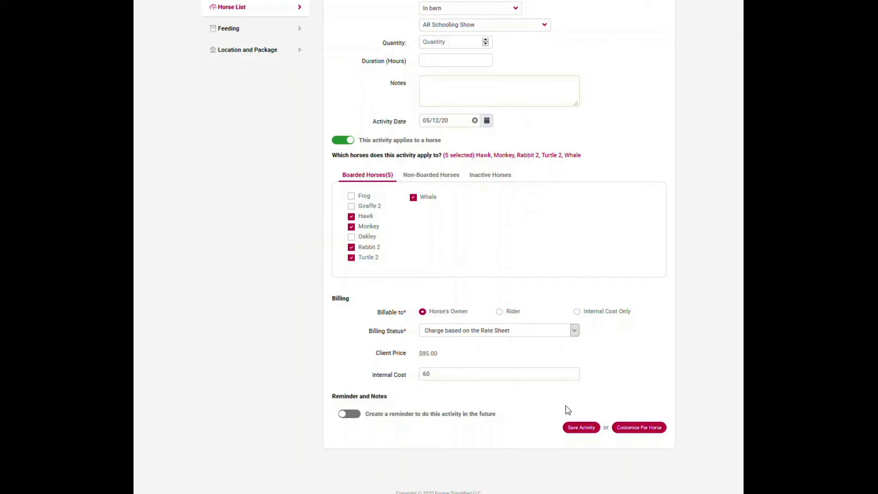
click(582, 428)
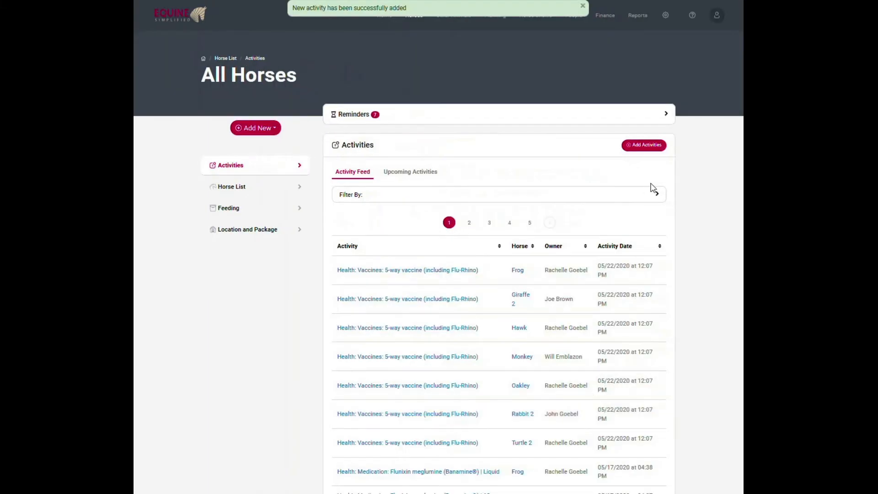
Step: Start another new activity of type Horse Show with the Braiding service
click(640, 146)
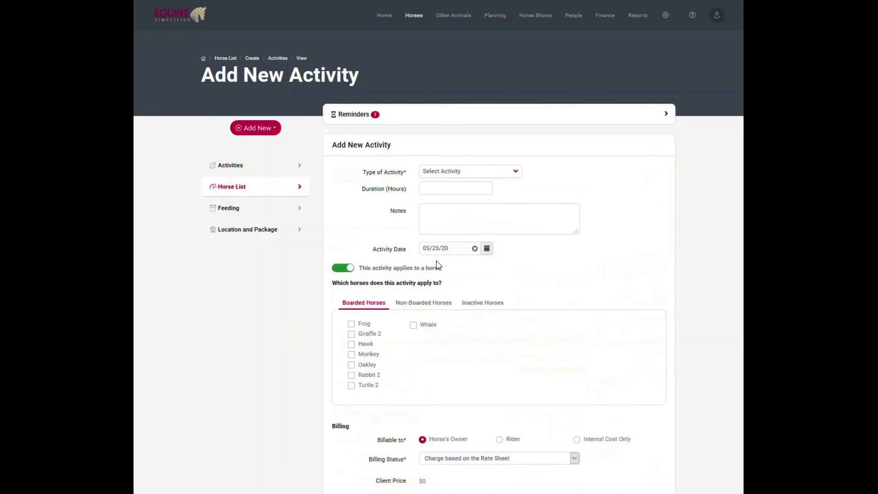
click(474, 170)
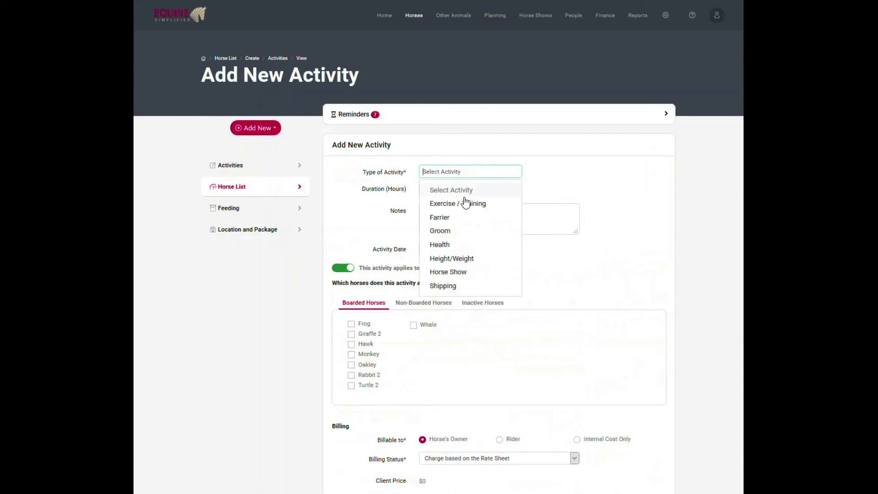
click(449, 272)
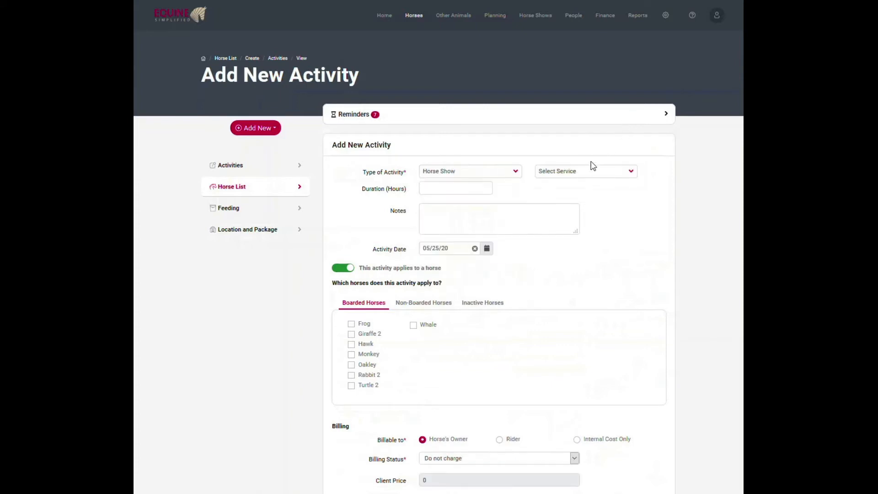
click(579, 174)
click(562, 220)
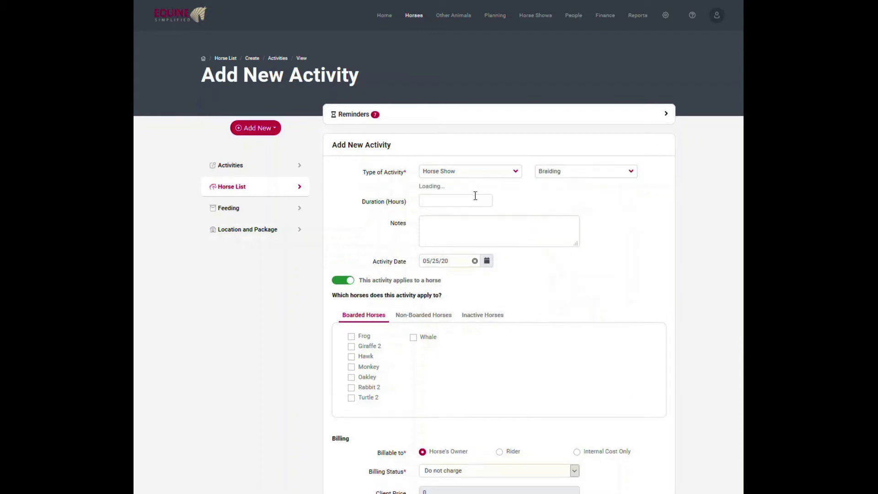
Step: Set the braiding detail to Mane and tail and assign the activity to the AR Schooling Show
click(464, 189)
click(466, 249)
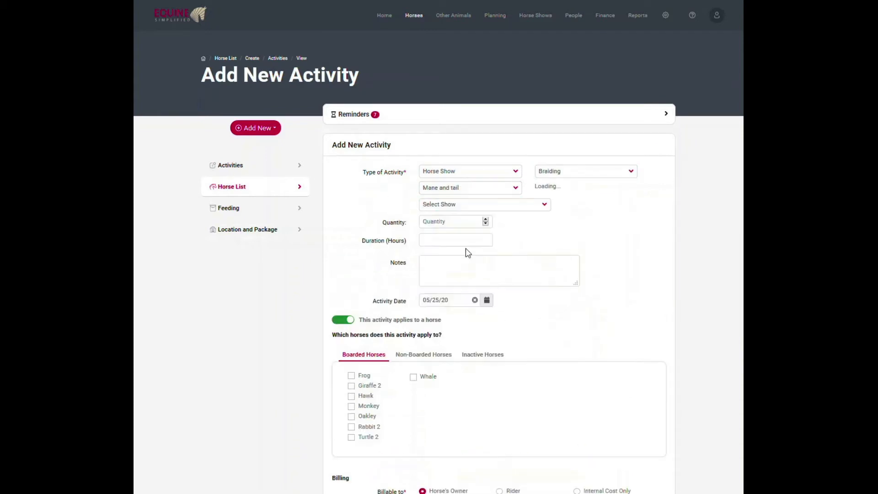
click(456, 203)
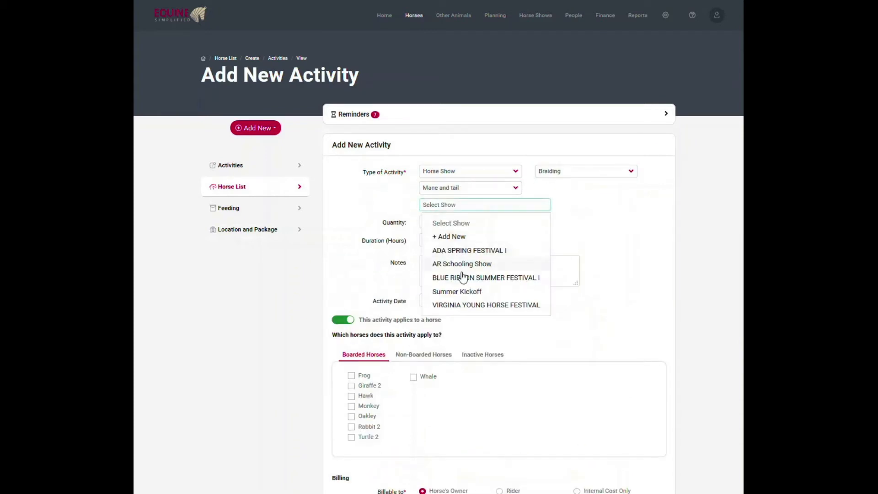
click(502, 265)
Step: Set the braiding quantity to 4, save the activity and dismiss the notification
scroll(470, 320, down, 3)
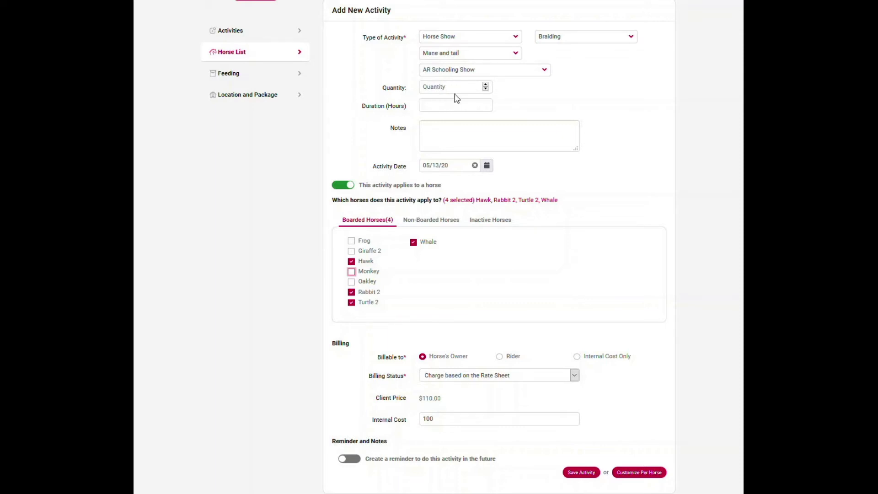
click(485, 86)
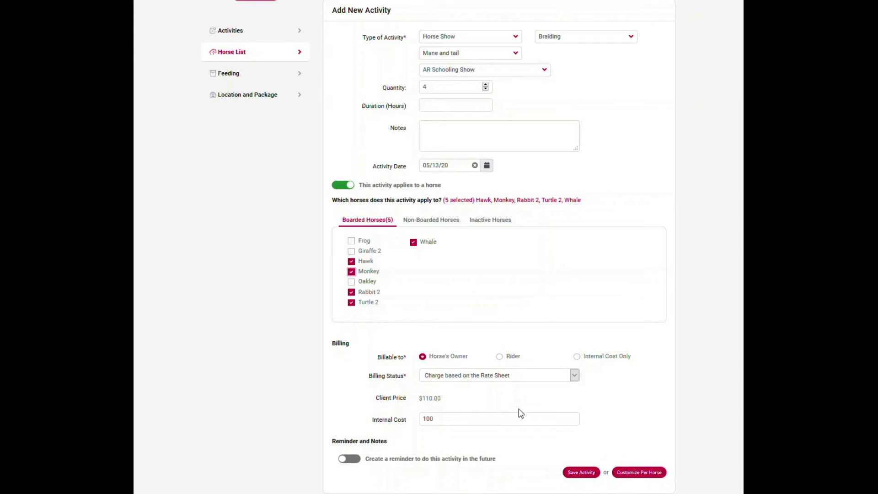
click(581, 473)
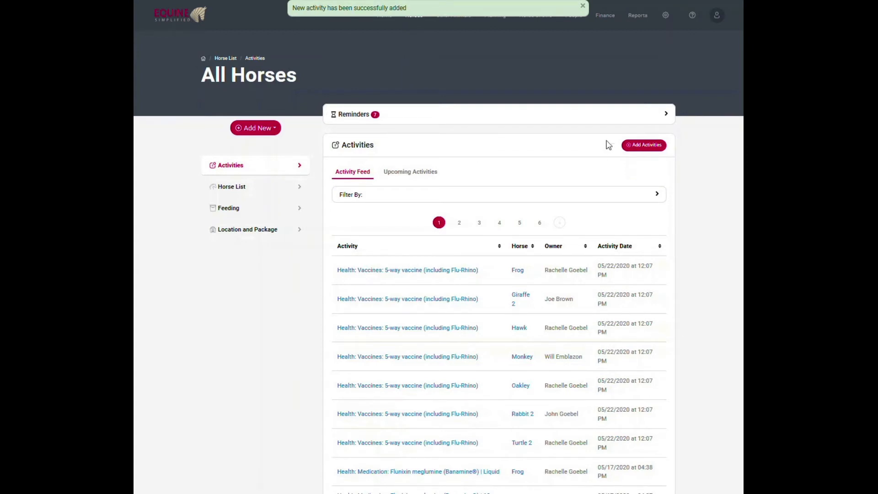
click(582, 6)
Step: Open a new invoice for the owner of the horse Monkey and review the uninvoiced horse show fees
click(611, 20)
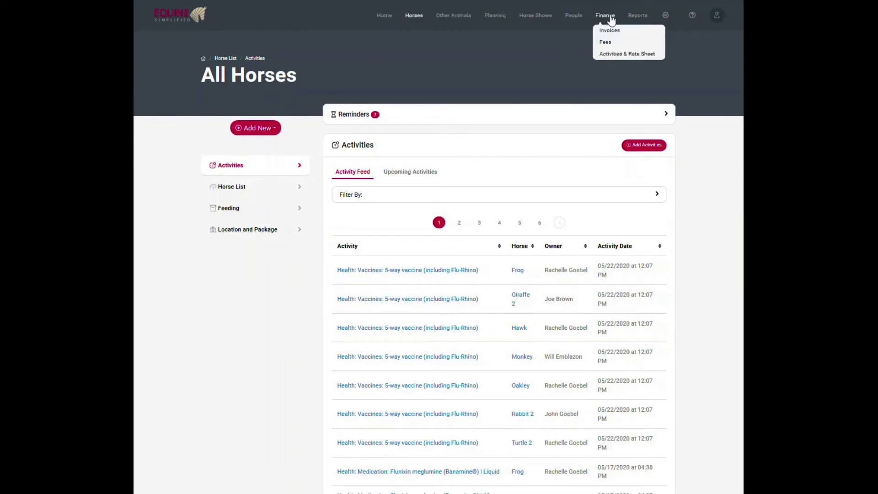
click(602, 38)
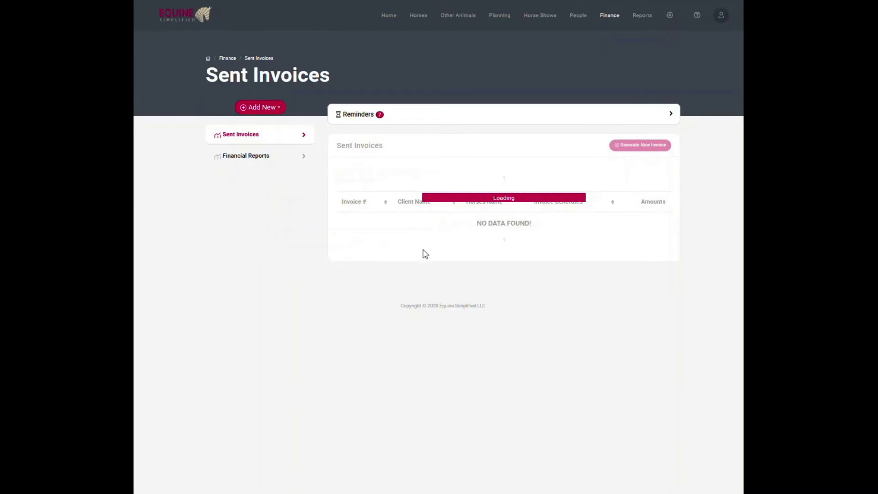
click(637, 148)
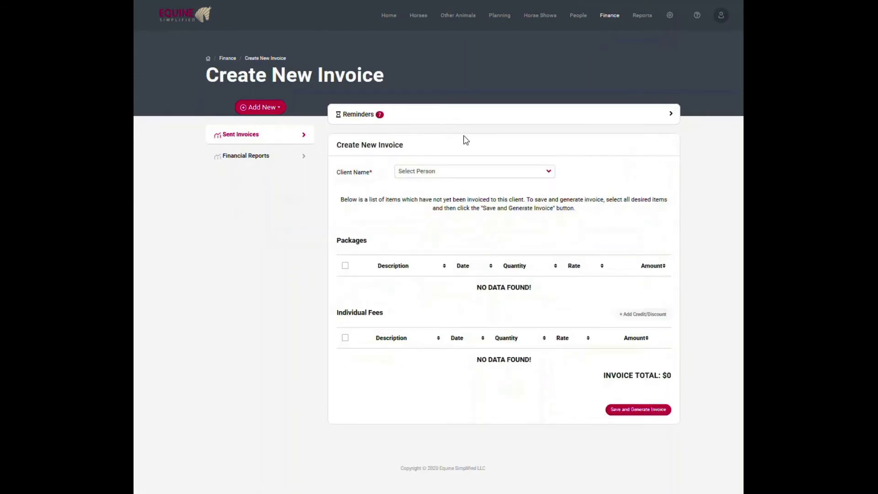
click(449, 172)
click(429, 247)
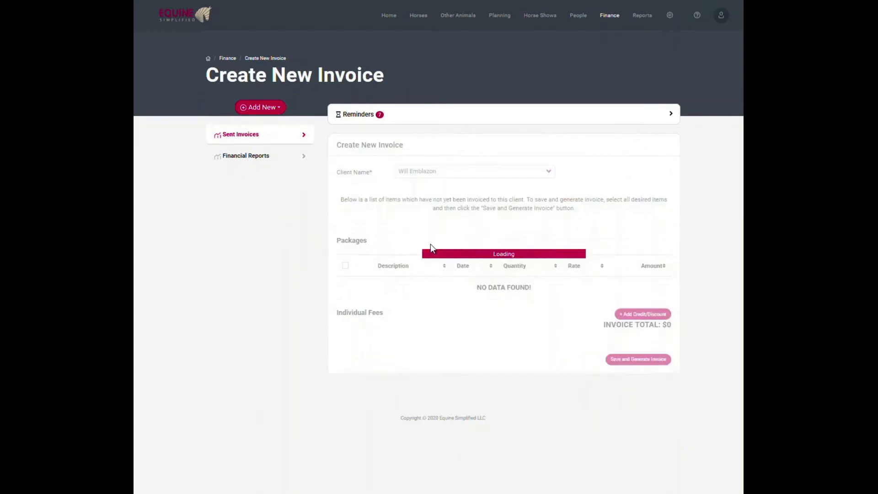
scroll(400, 393, down, 2)
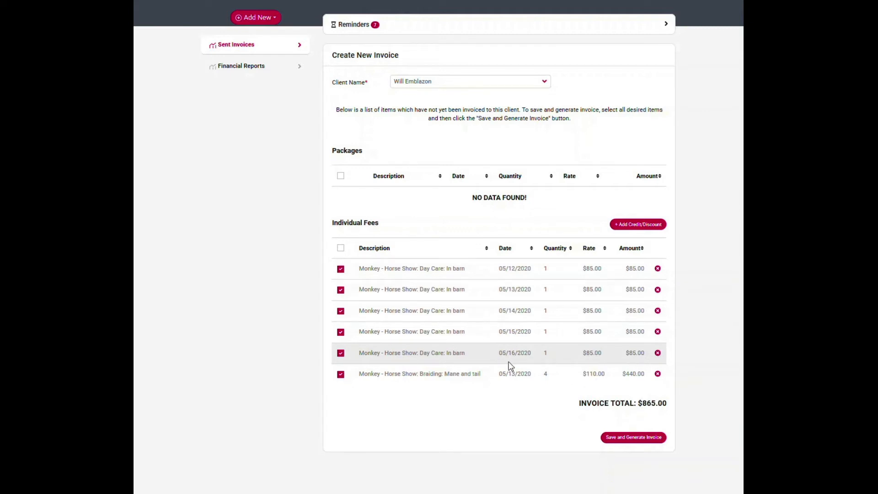
scroll(714, 76, up, 1)
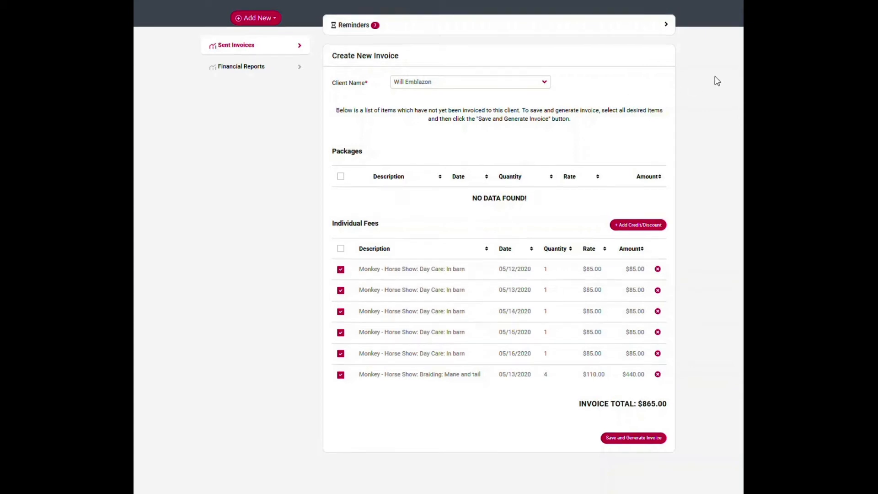
scroll(714, 78, up, 2)
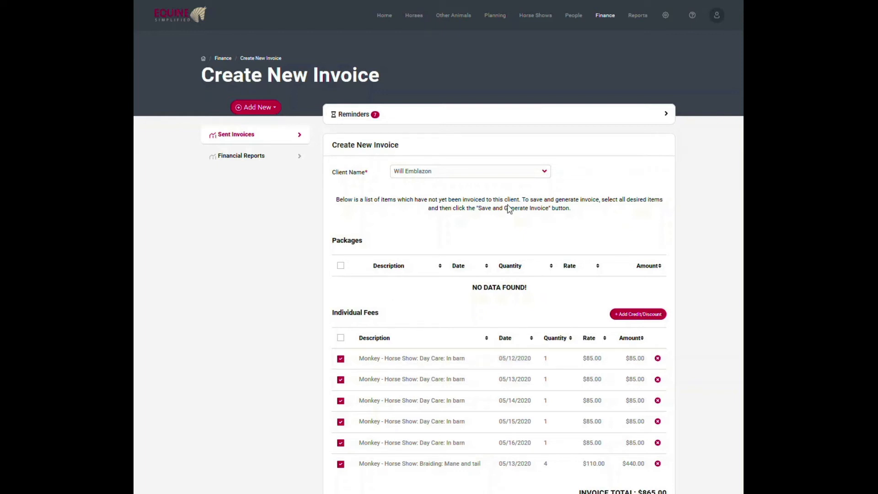
Step: Start a new horse show expense with the Hotel / RV detail and assign it to the AR Schooling Show
click(534, 16)
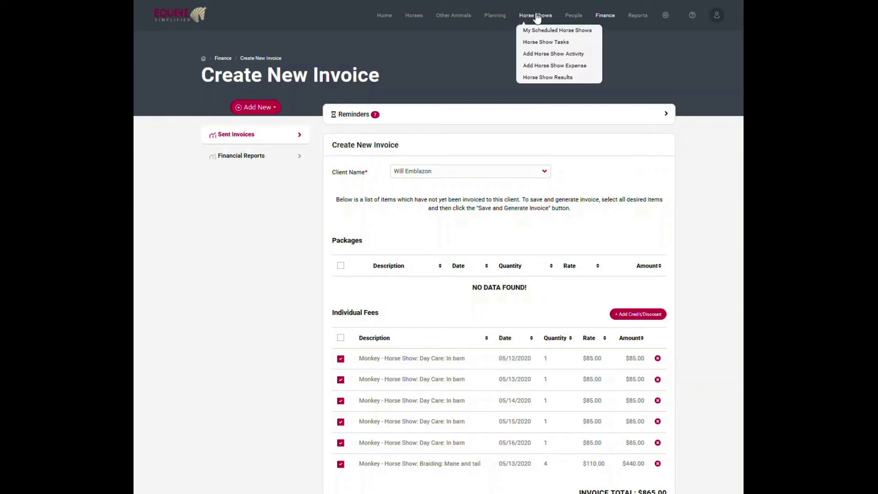
click(571, 66)
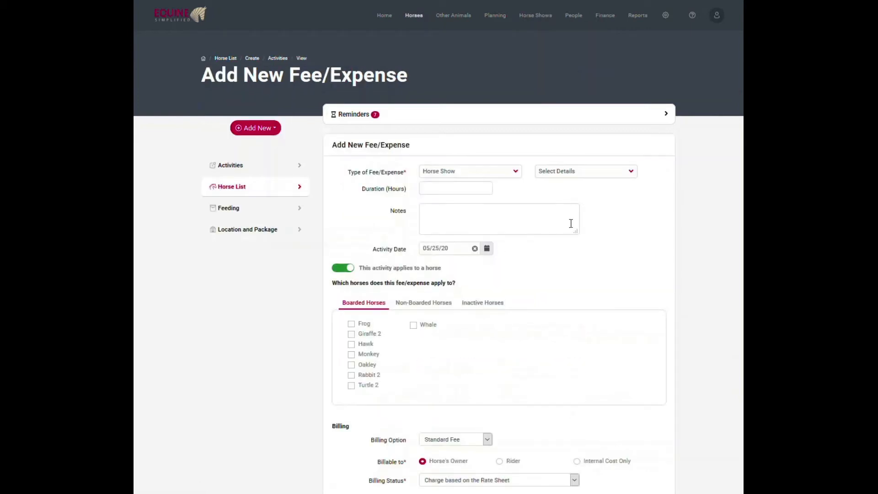
click(574, 172)
drag(636, 209, 631, 236)
click(545, 237)
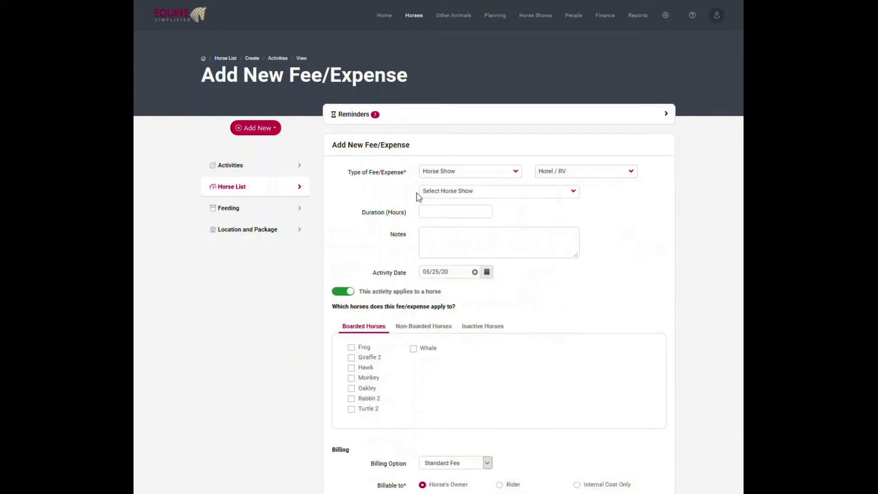
click(493, 192)
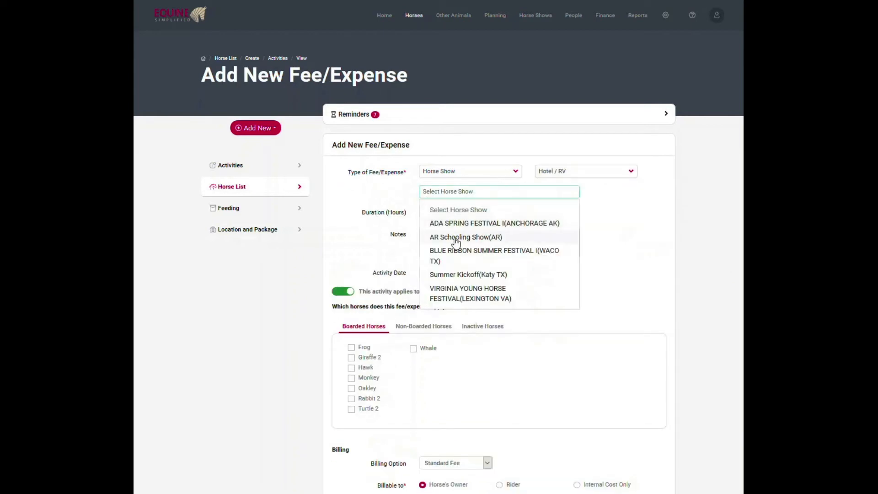
click(454, 238)
Step: Charge a custom rate for the hotel expense with client price and internal cost of 565 each, dated 05/13/20
scroll(417, 261, down, 2)
scroll(509, 336, down, 2)
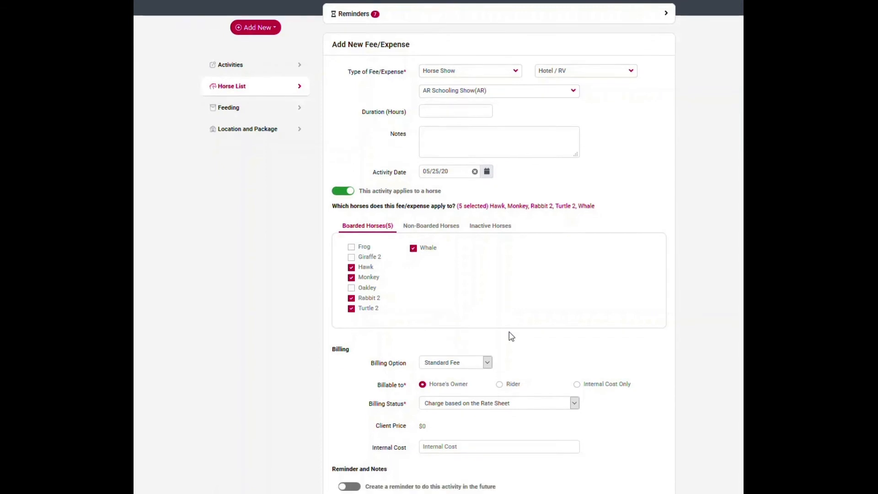
click(486, 283)
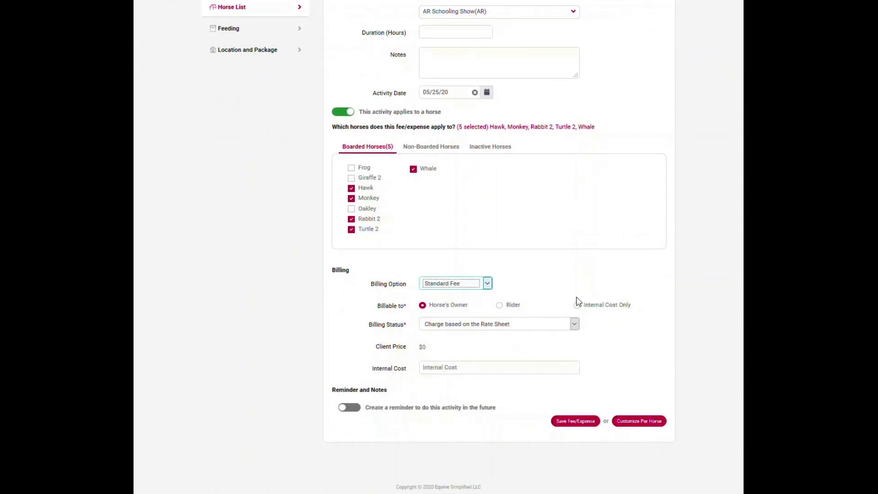
click(489, 325)
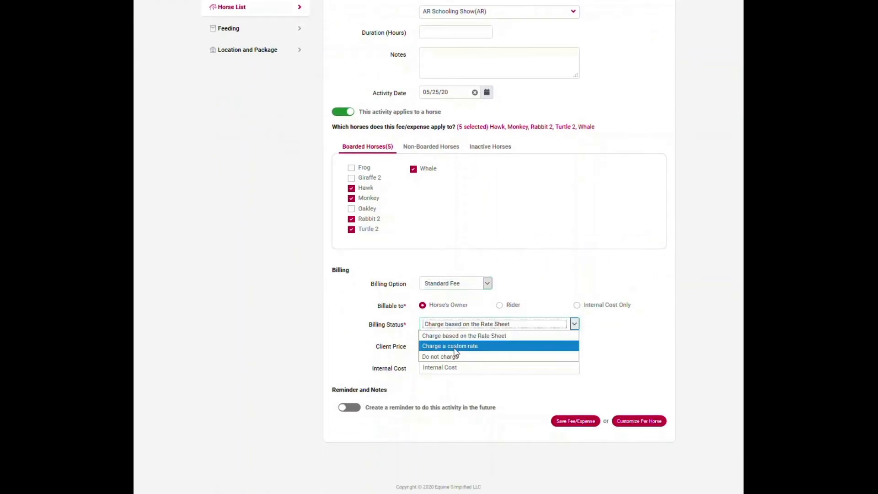
click(456, 348)
click(441, 346)
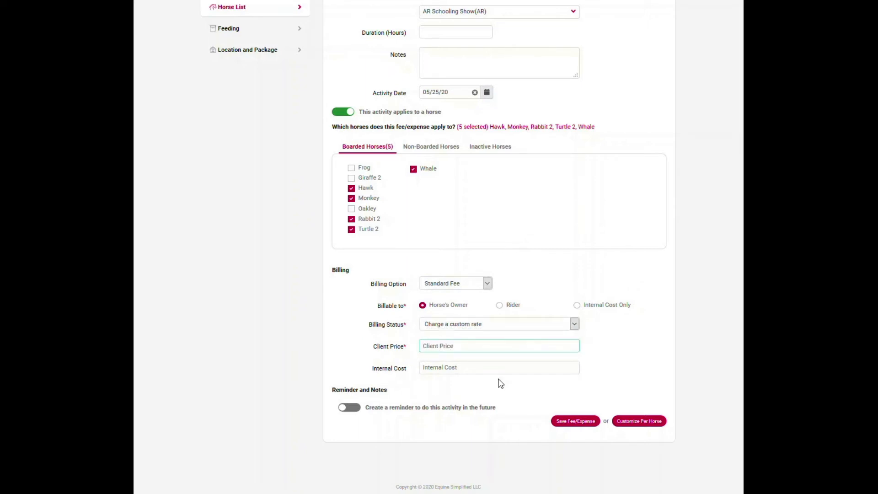
text(565)
click(443, 369)
text(56)
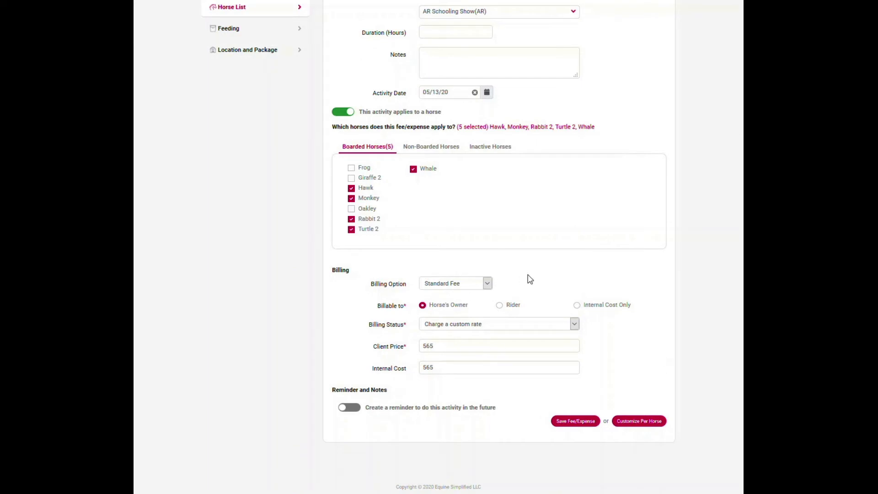
Step: Change the hotel expense's billing option to Split Fee and save the expense
click(487, 284)
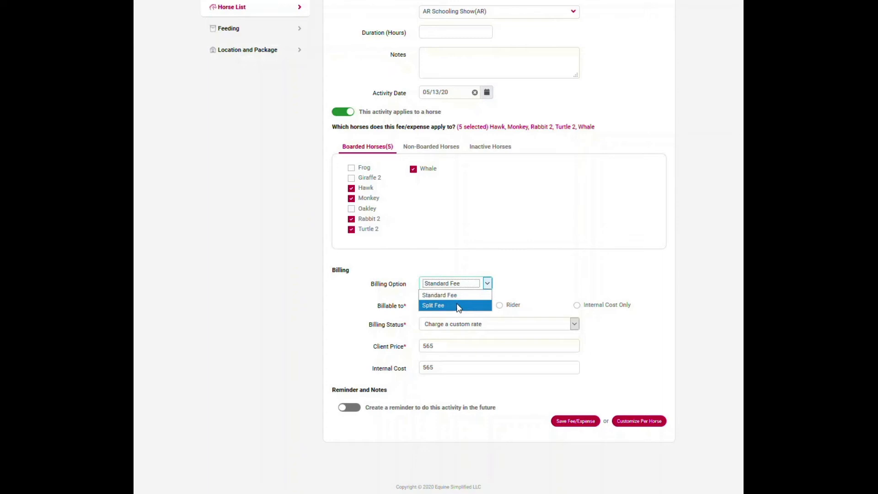
click(552, 279)
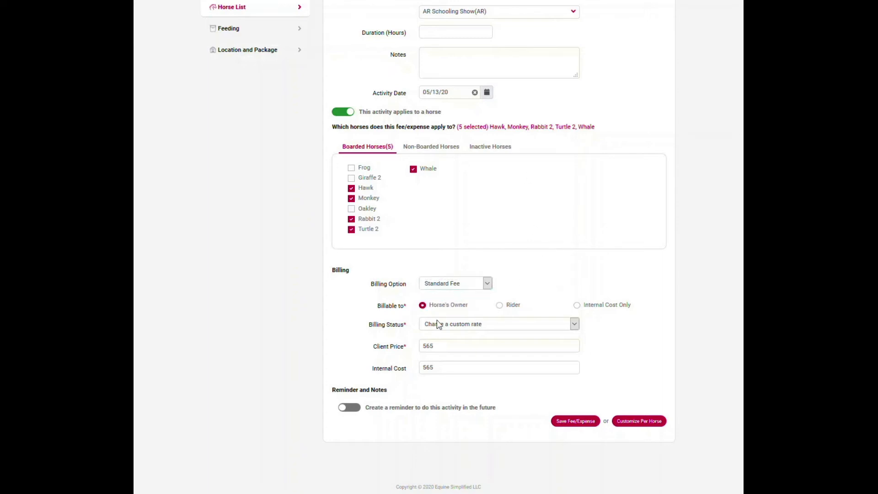
click(408, 343)
click(480, 283)
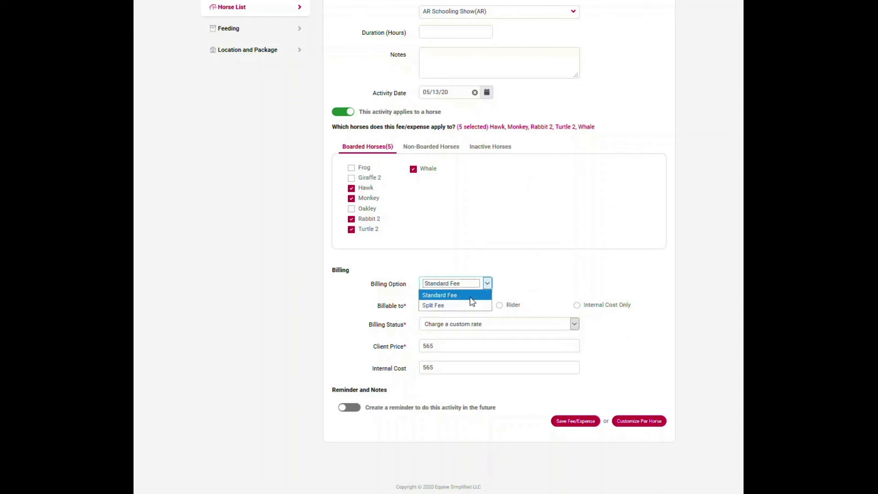
click(442, 305)
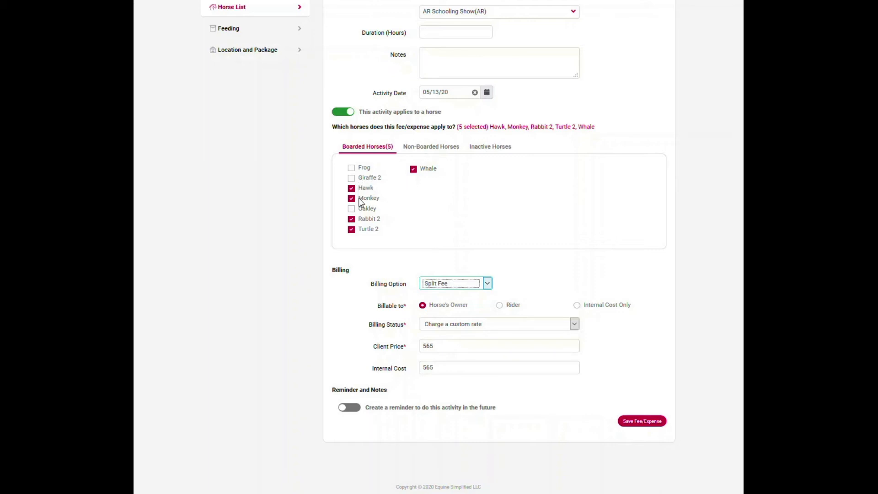
click(642, 422)
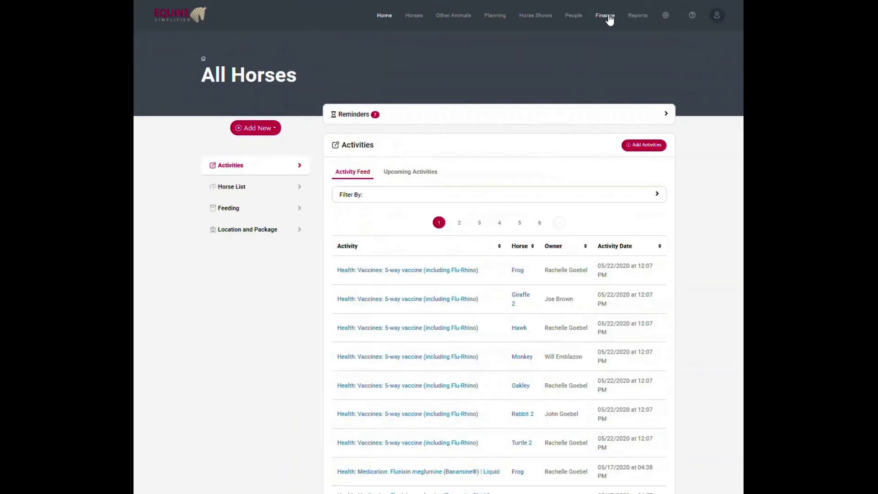
Step: Review the Hotel / RV entries in the fees list and open the one for the horse Monkey
click(614, 19)
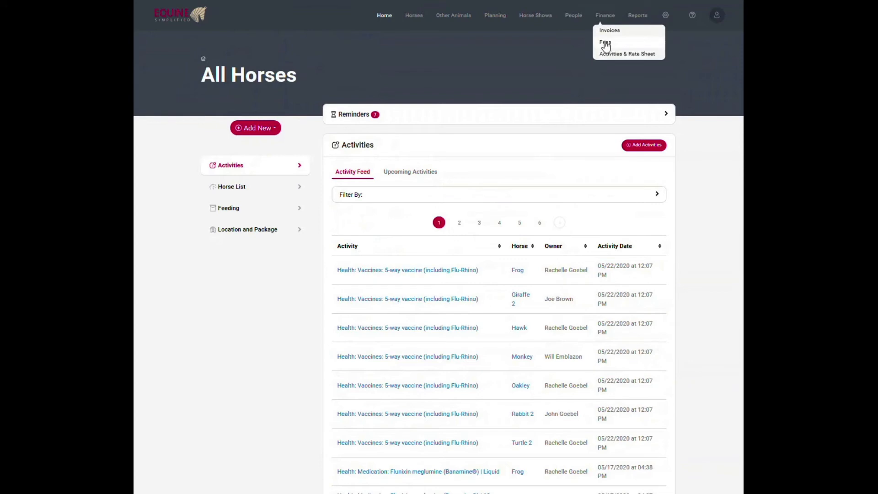
click(605, 42)
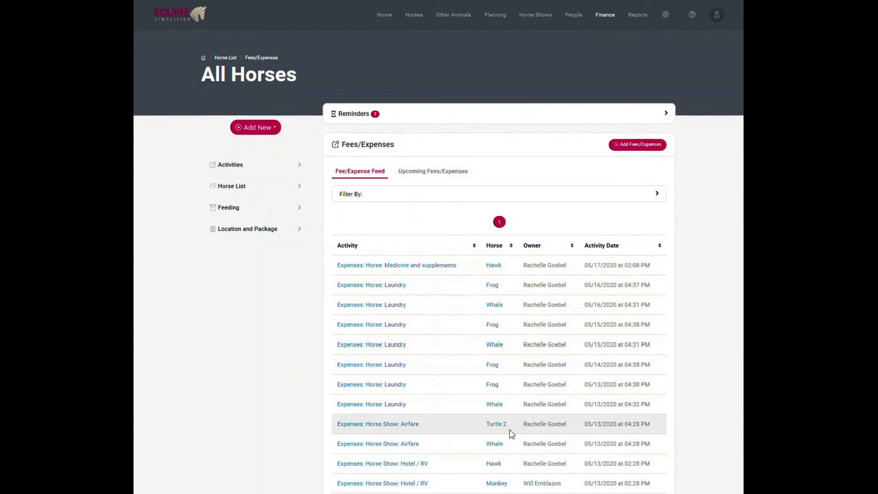
scroll(509, 427, down, 1)
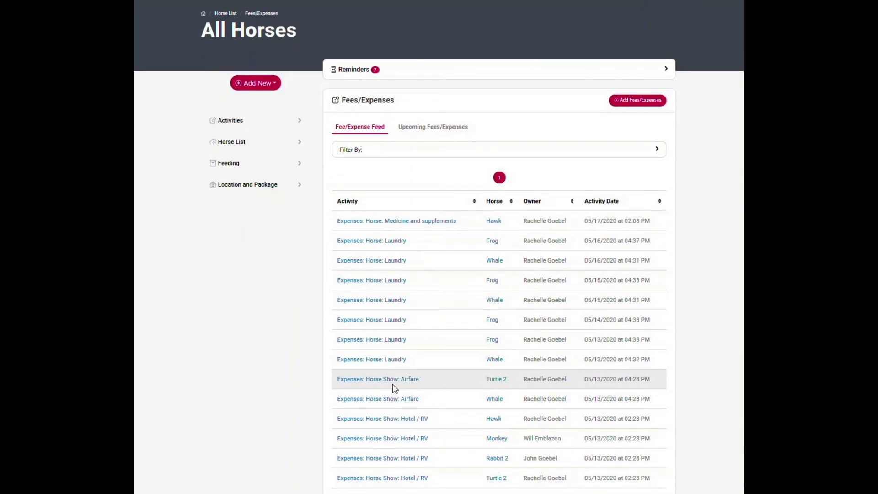
scroll(405, 419, down, 1)
scroll(493, 381, down, 1)
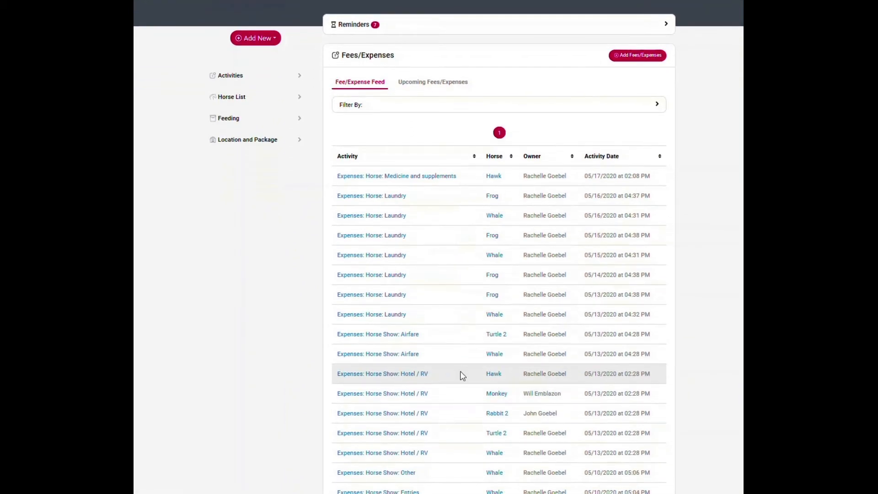
scroll(460, 374, down, 2)
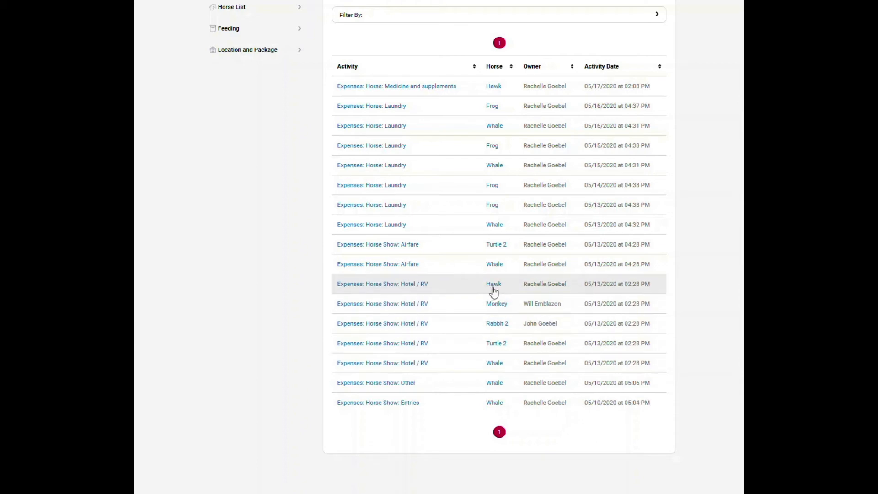
click(496, 305)
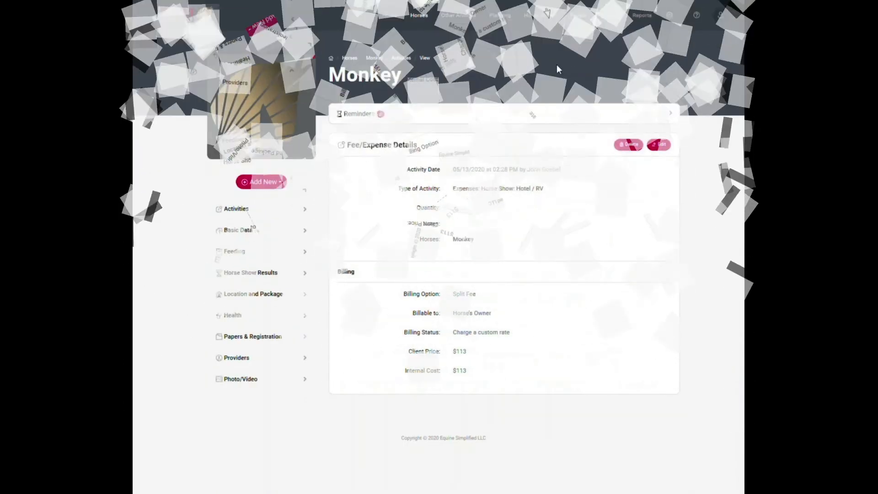
Step: Create a new invoice for Monkey's owner and examine how the split hotel fee is listed among the individual fees
click(608, 17)
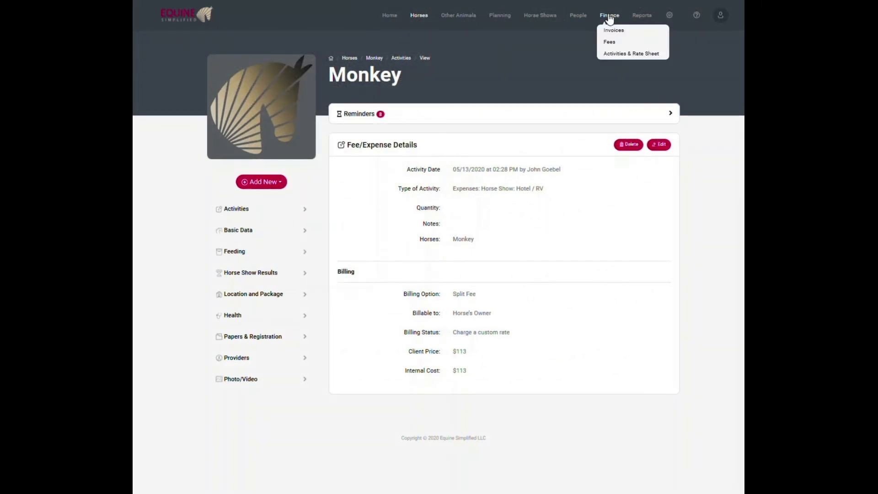
click(614, 32)
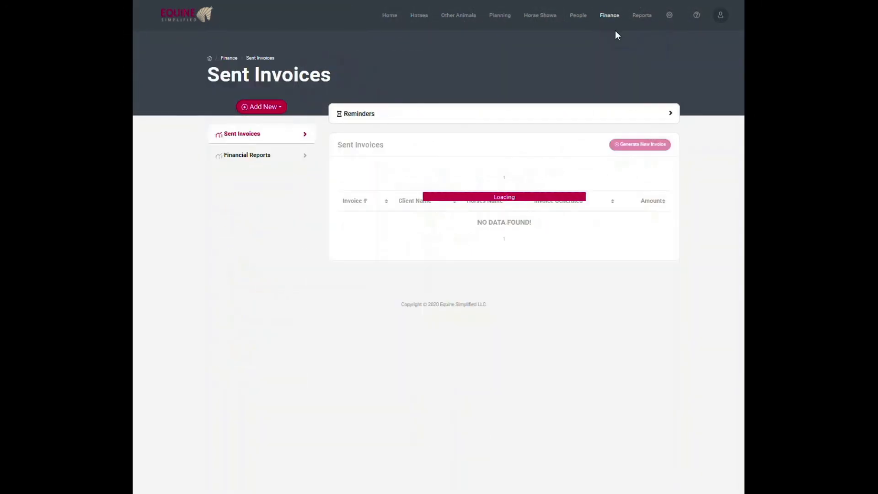
click(626, 144)
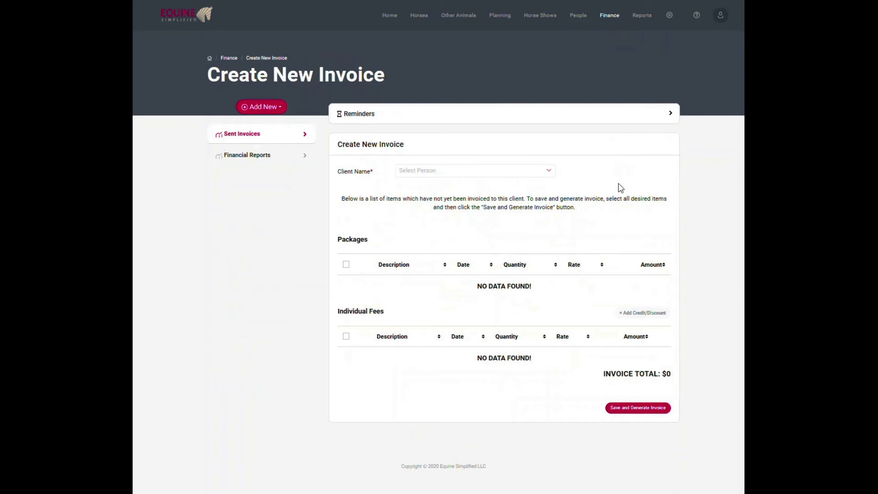
click(458, 174)
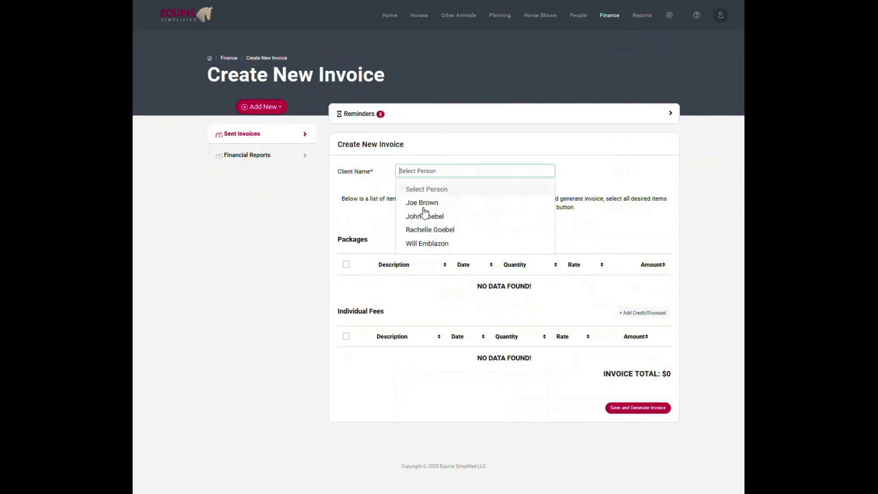
click(434, 243)
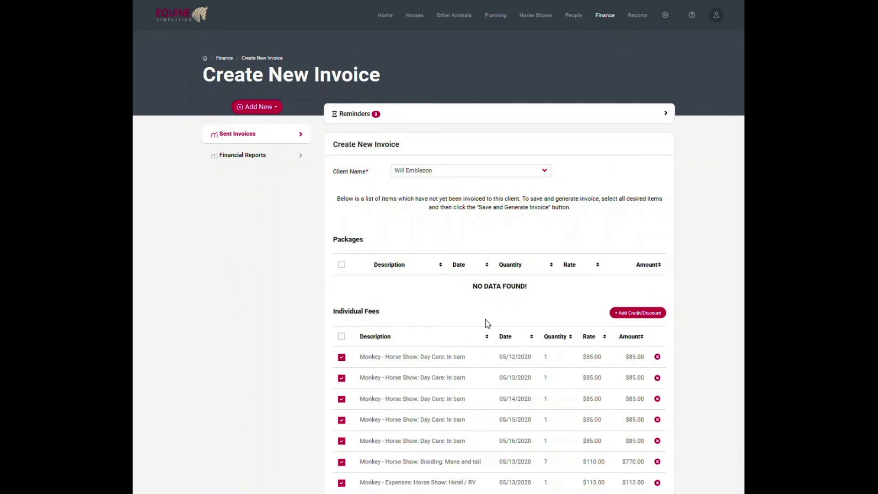
scroll(485, 328, down, 3)
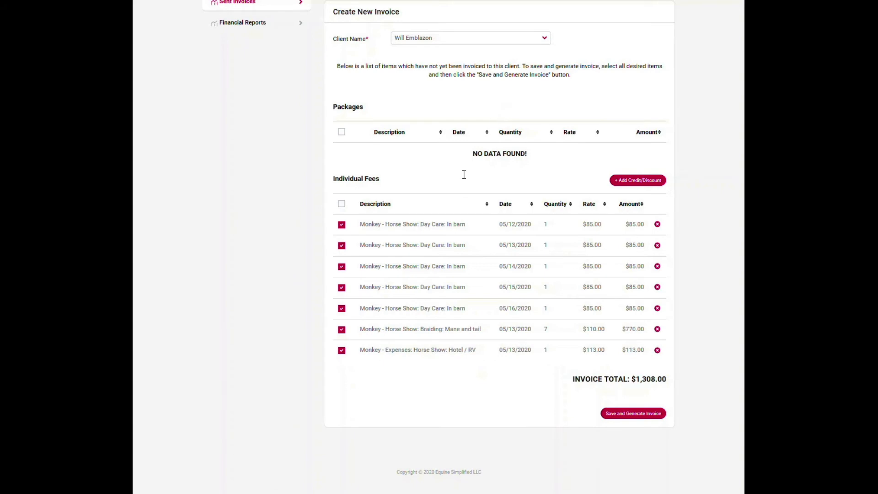
scroll(249, 263, up, 3)
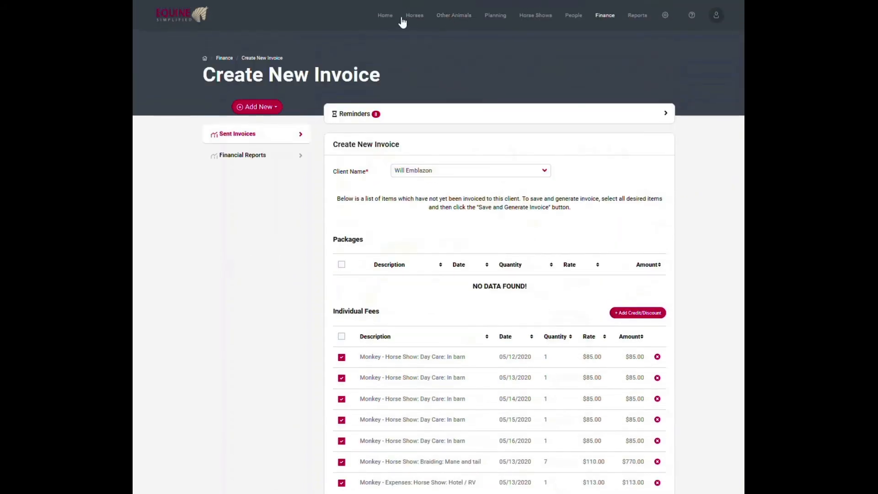
Step: Start a new fee/expense from the fees list and set its type to Horse Show
mouse_move(604, 19)
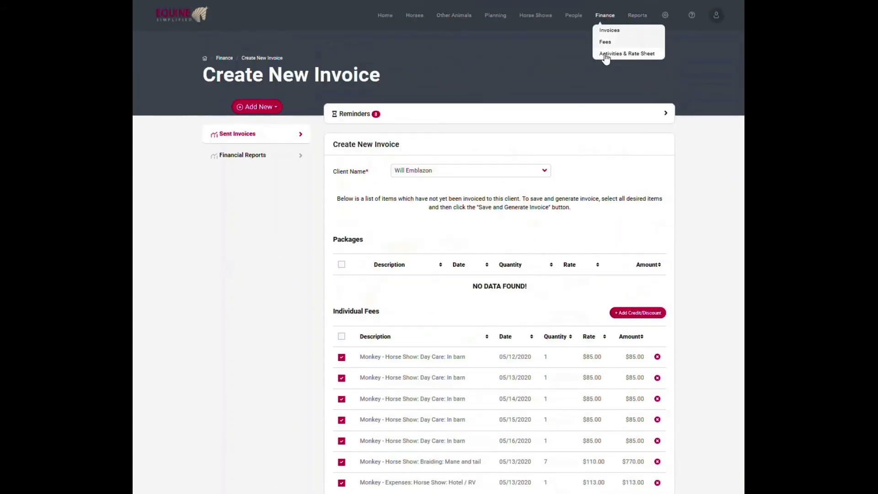
click(606, 51)
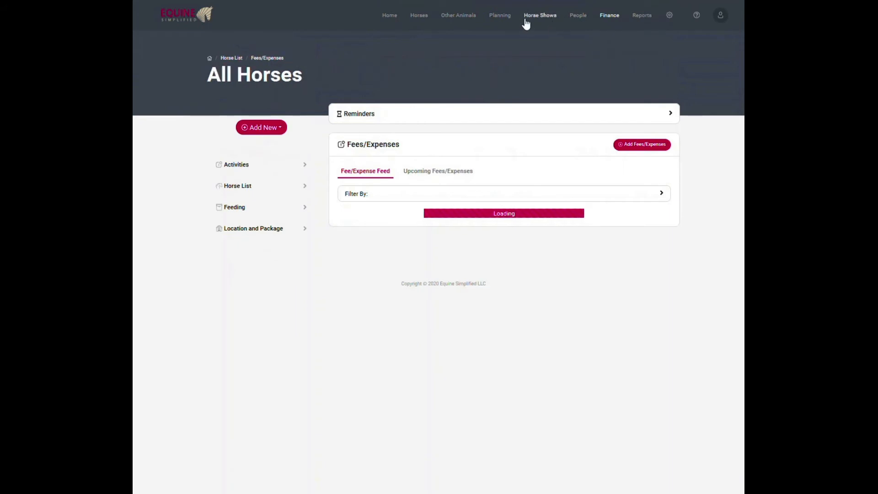
click(638, 145)
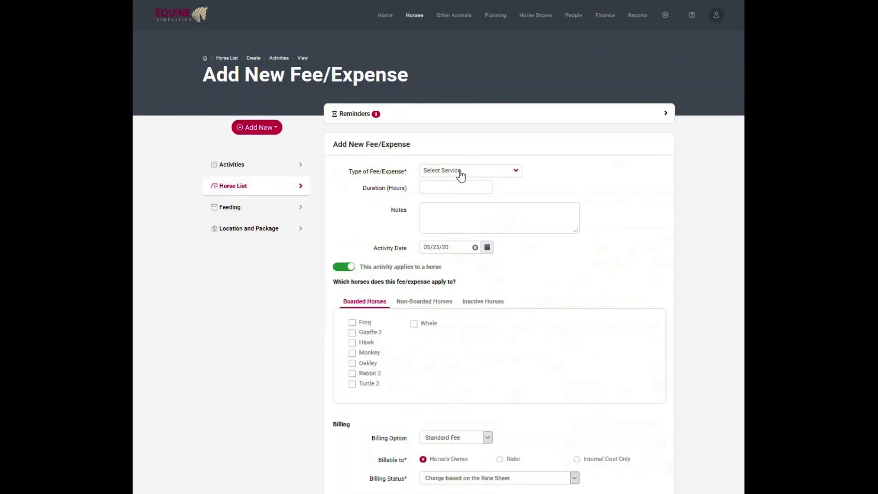
click(459, 172)
scroll(452, 272, down, 3)
click(457, 270)
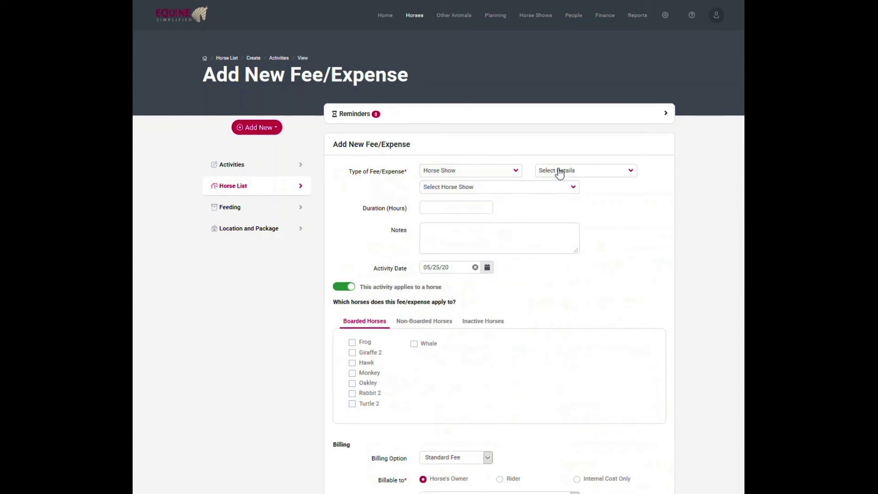
Step: Set the expense detail to Groom tips and assign it to the MEMORIAL DAY CLASSIC (SYLMAR CA) show
click(561, 171)
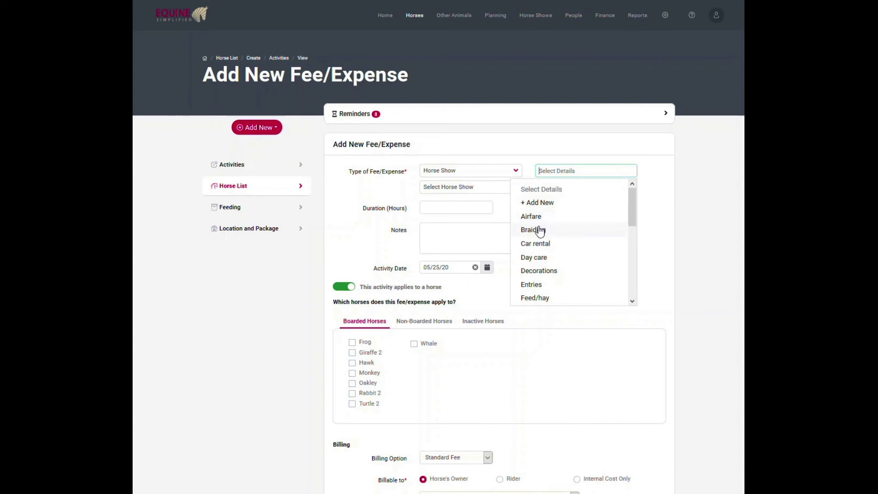
scroll(576, 263, down, 1)
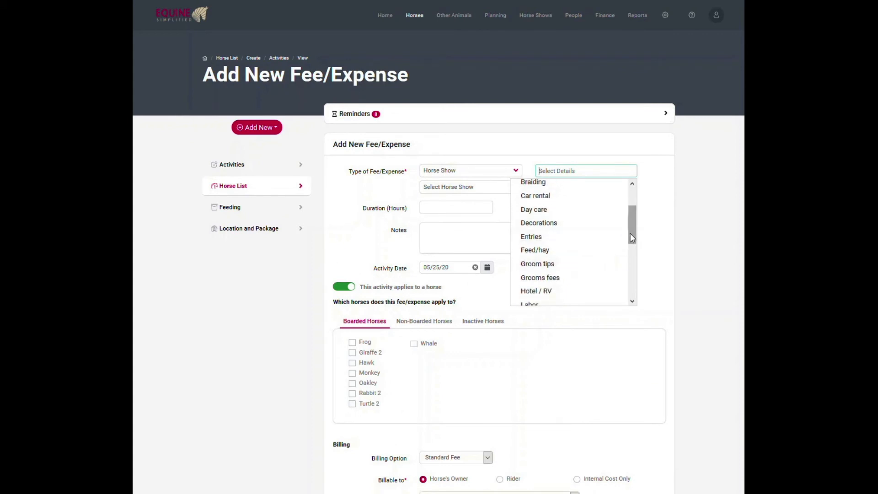
click(536, 264)
click(474, 192)
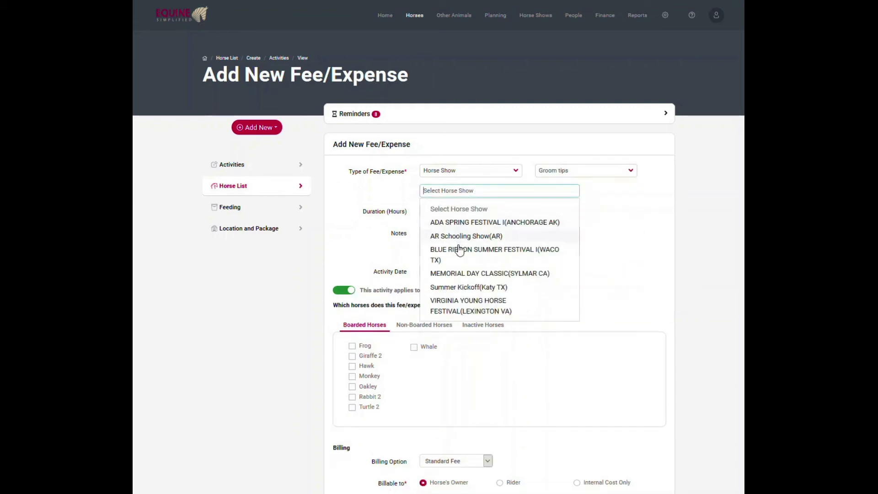
click(459, 273)
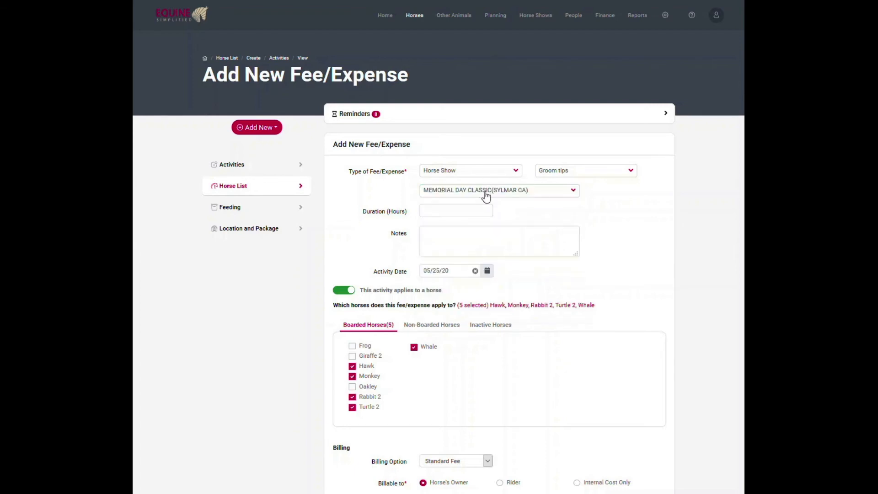
Step: Bill the groom tips at a custom rate with client price 75 and internal cost 75, and save the fee
scroll(558, 467, down, 3)
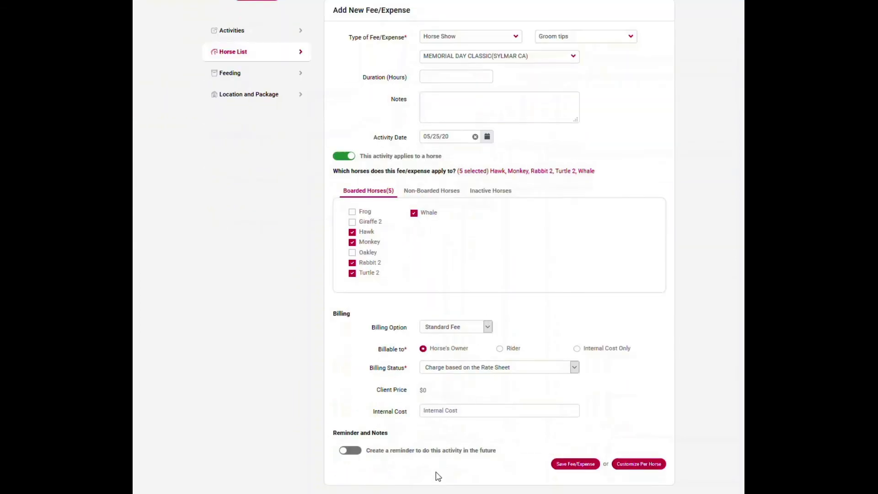
click(462, 368)
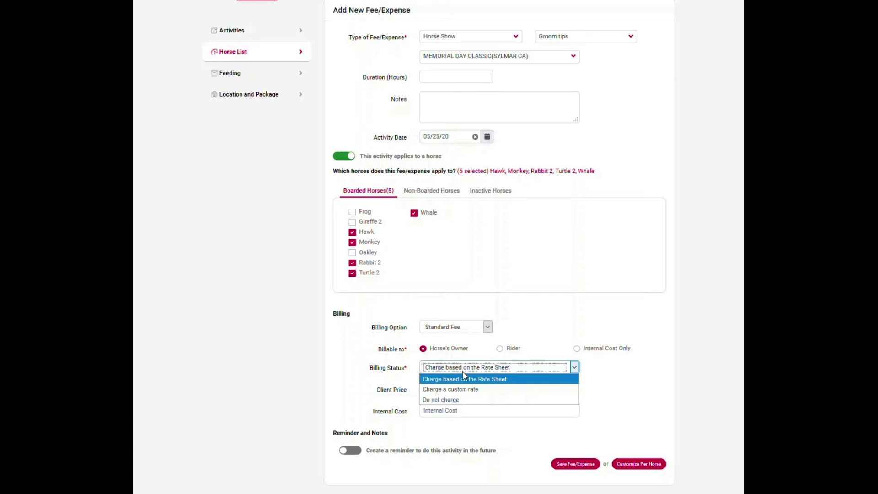
click(450, 389)
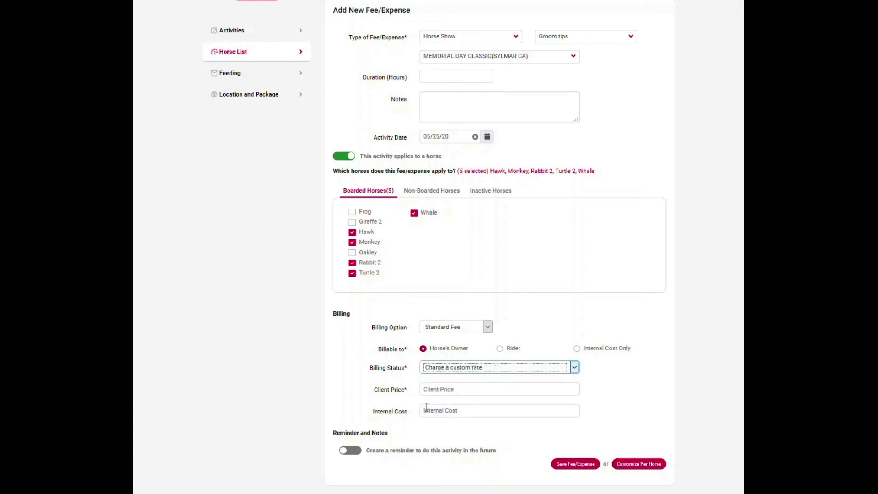
click(441, 389)
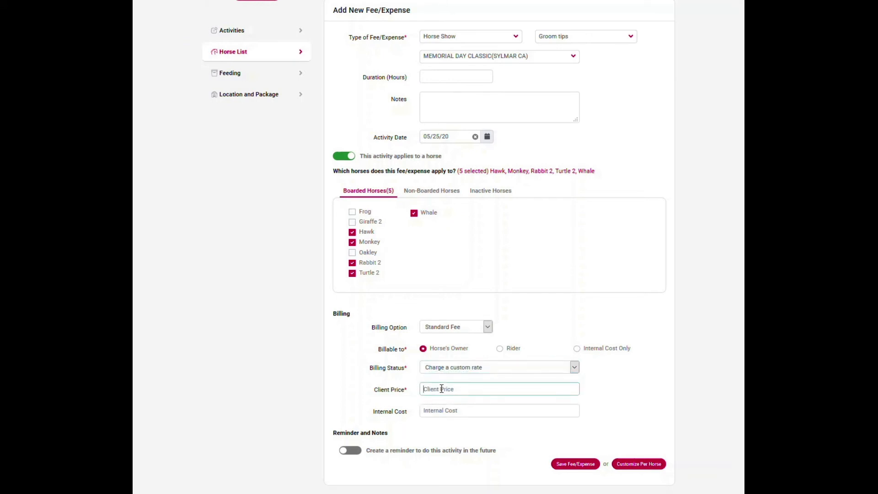
text(75)
click(448, 410)
text(75)
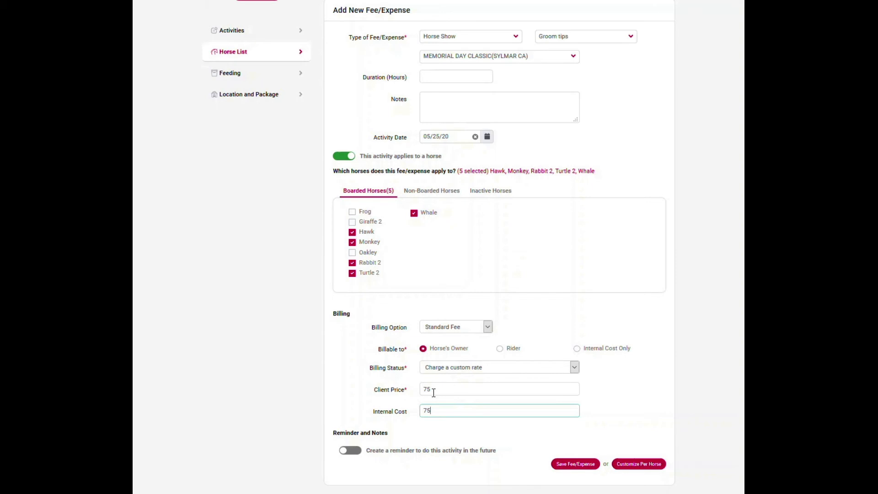
click(582, 466)
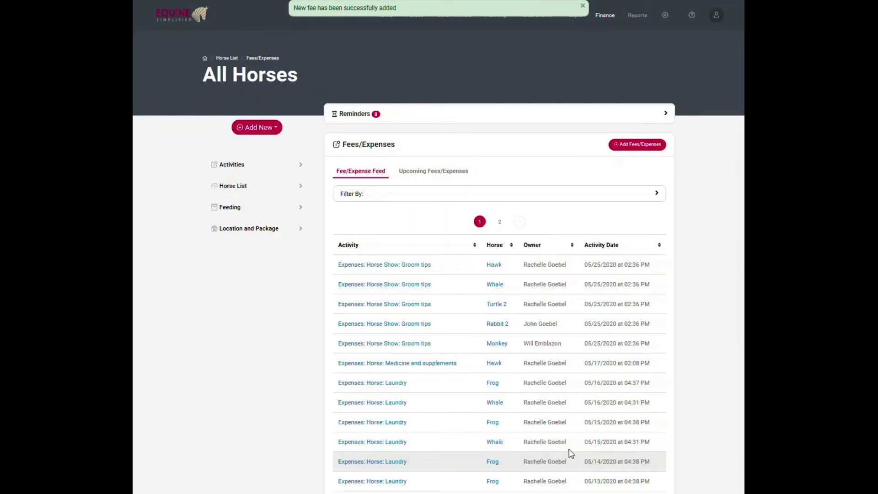
Step: Create a new invoice for Monkey's owner, check the listed individual fees, and save and generate it
click(600, 18)
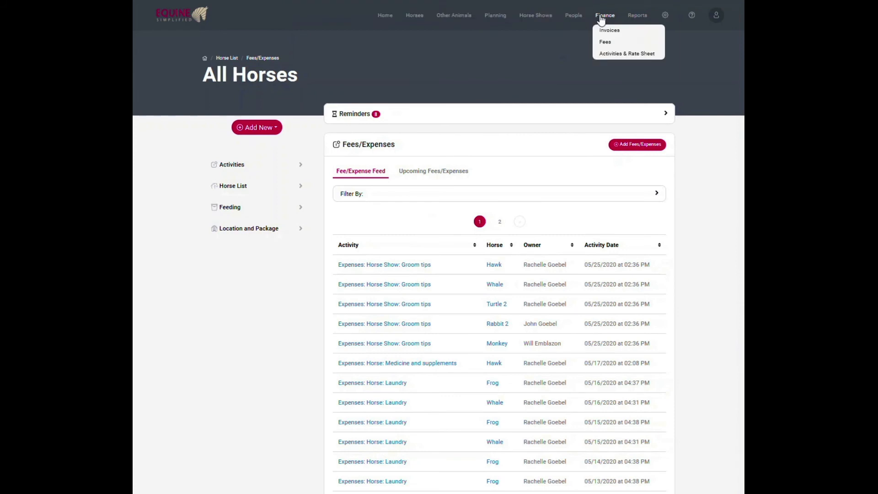
click(610, 31)
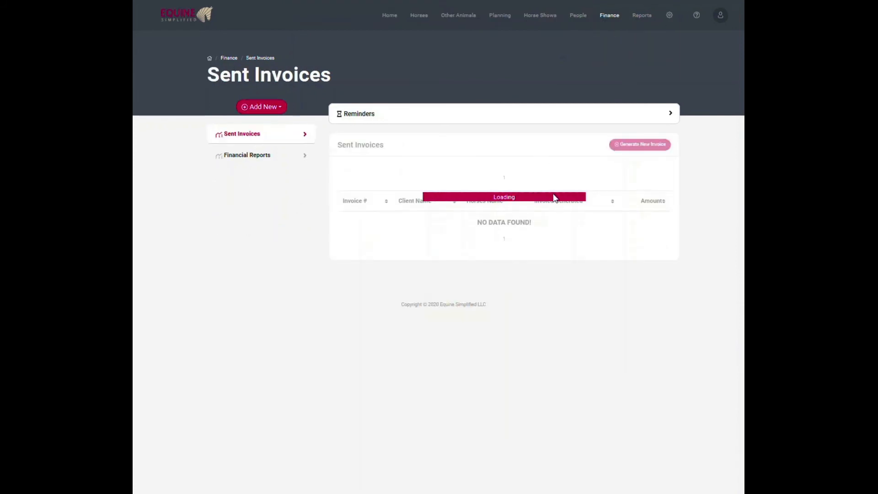
click(627, 145)
click(533, 171)
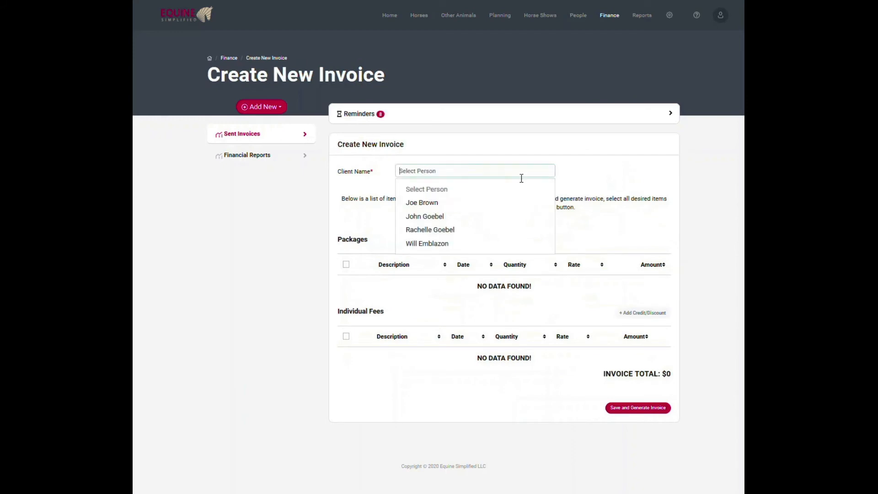
click(425, 244)
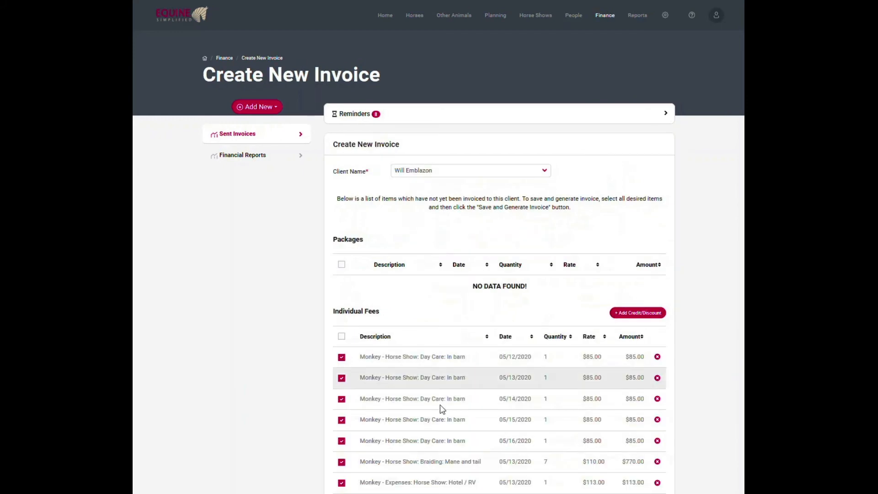
scroll(440, 389, down, 3)
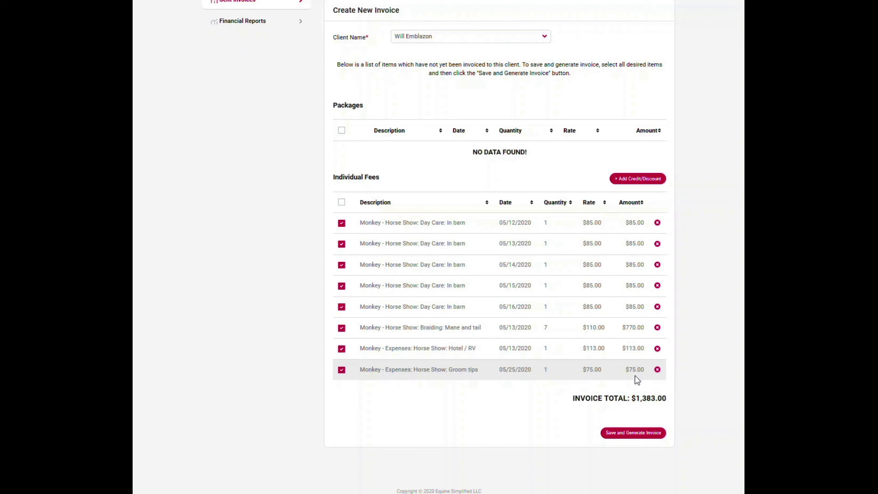
click(640, 433)
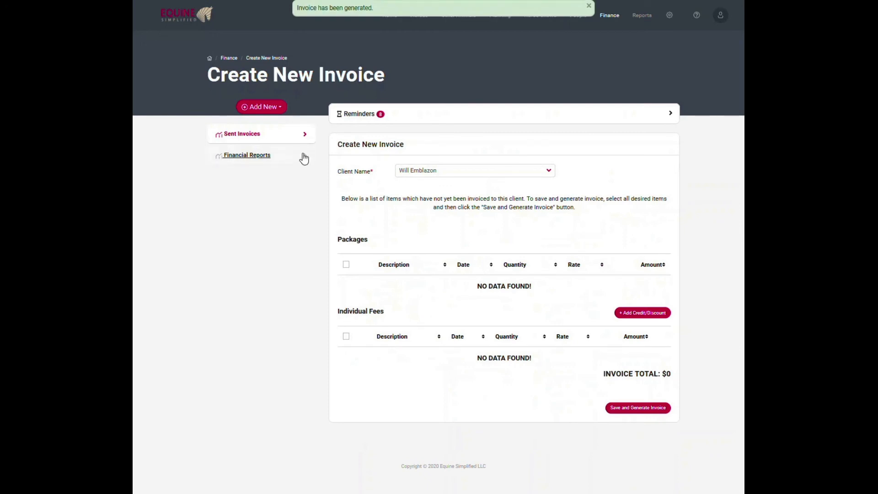
Step: Open Monkey's newly generated invoice from the sent invoices and review its individual fees
click(237, 136)
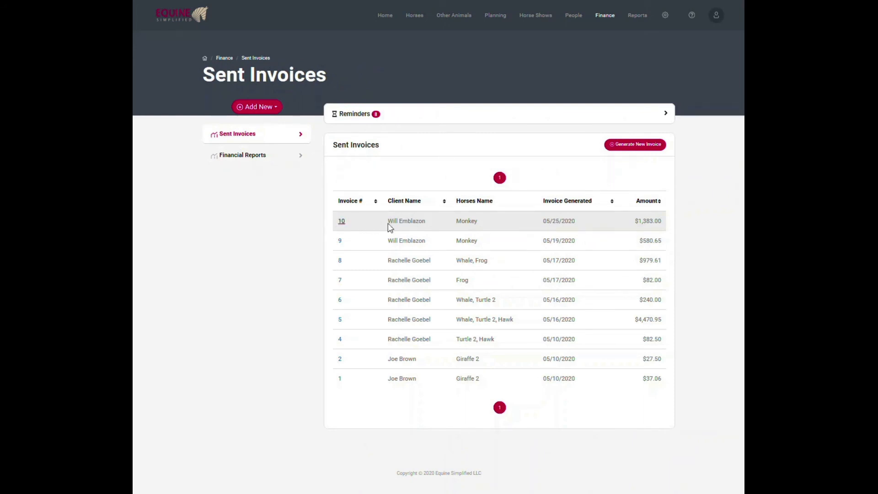
click(341, 221)
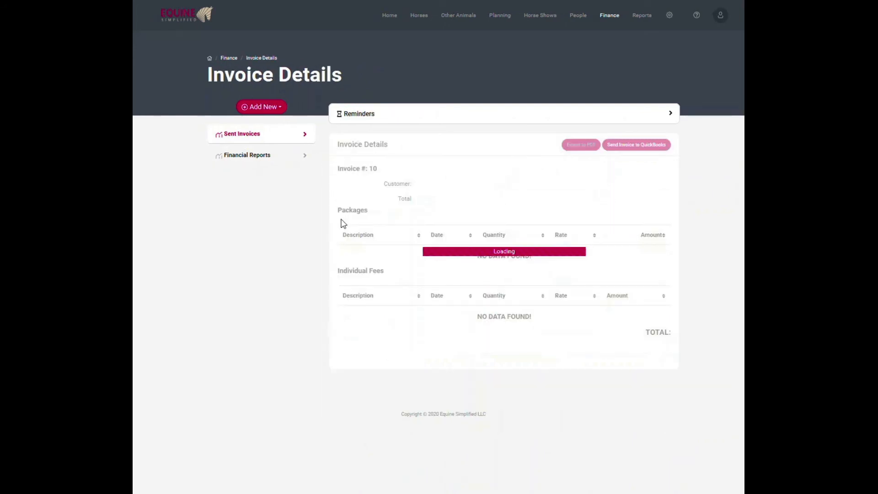
scroll(689, 419, down, 2)
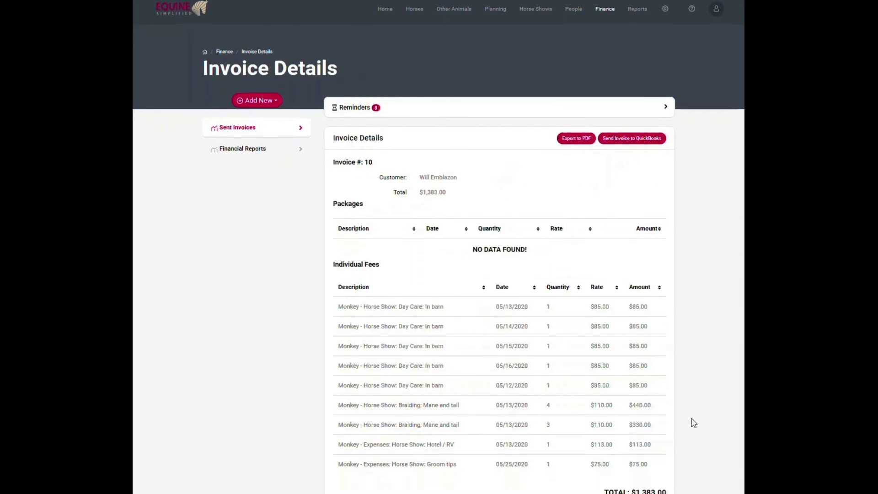
scroll(699, 426, up, 2)
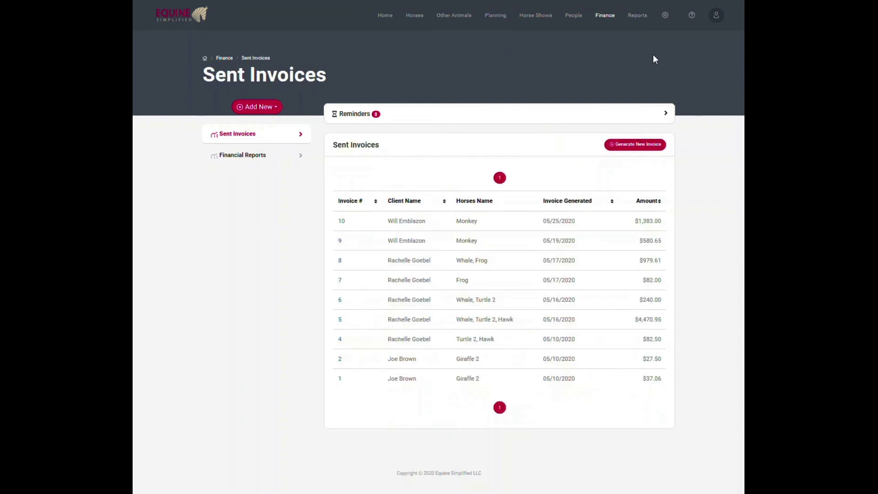
Step: Open the finance report Billable Line Items - Horse Shows only
click(638, 17)
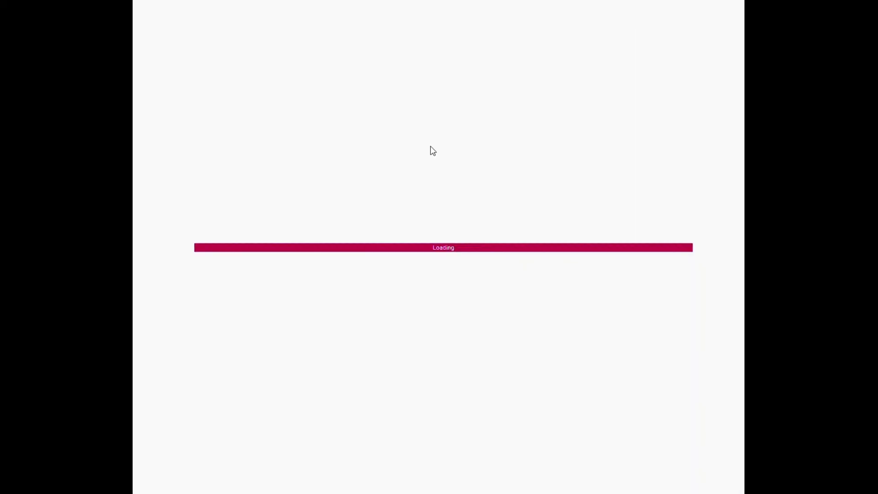
scroll(330, 403, down, 6)
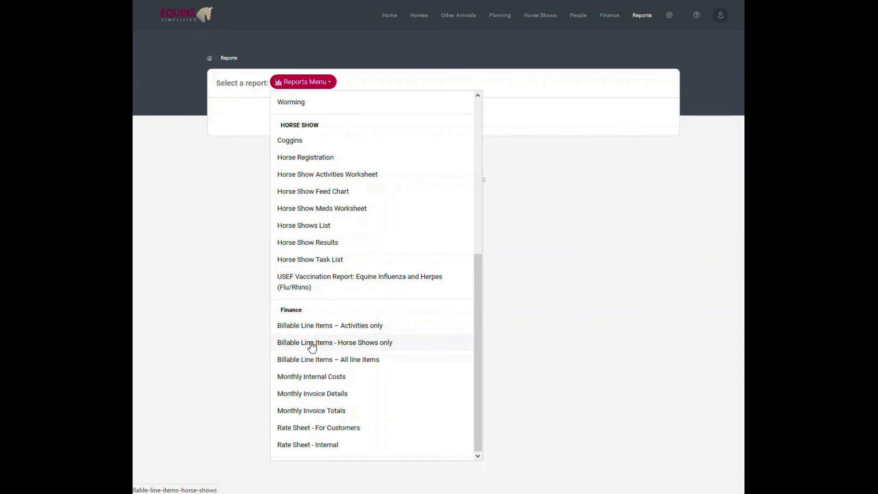
click(313, 344)
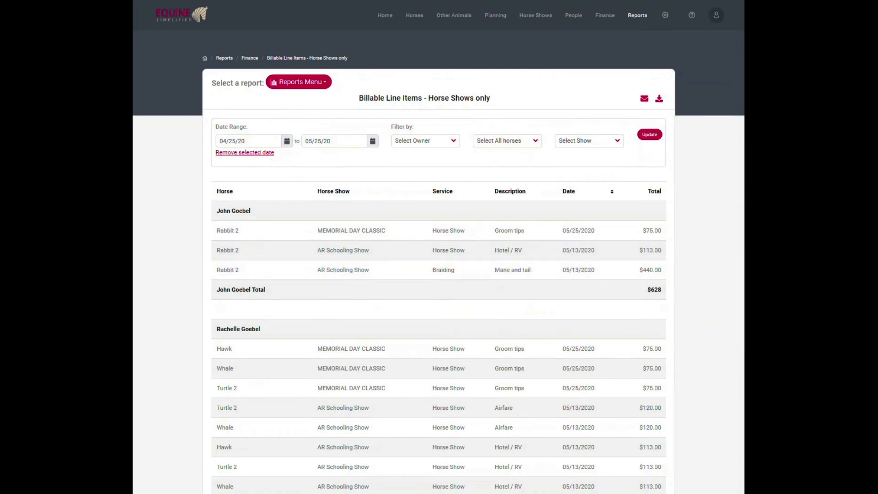
Step: Filter the report to the AR Schooling Show and review the line items and totals per owner
click(622, 141)
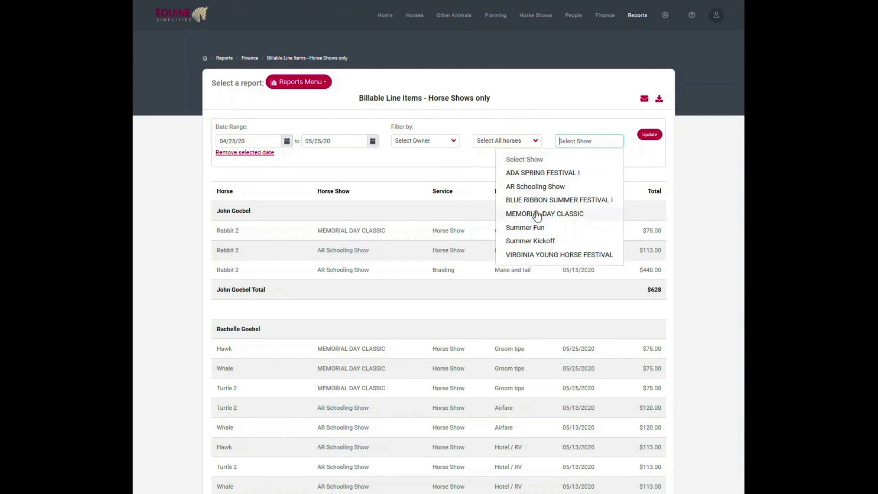
click(535, 186)
click(652, 136)
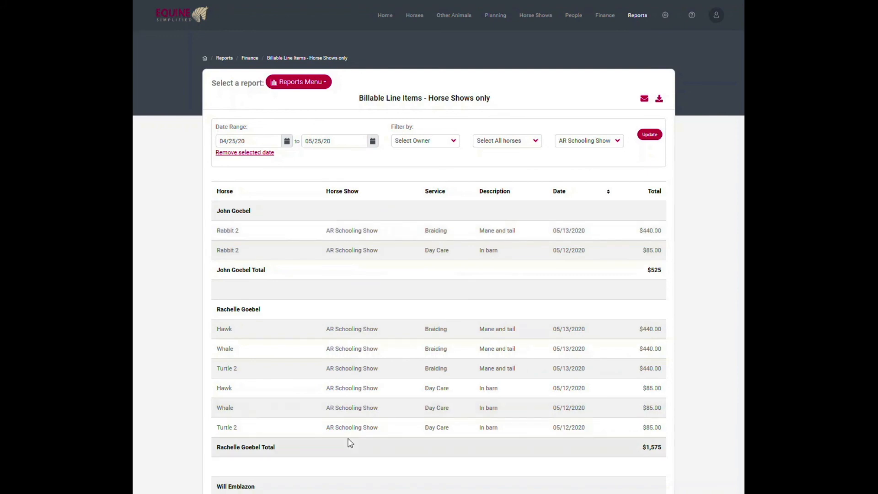
scroll(357, 430, down, 3)
scroll(359, 435, down, 3)
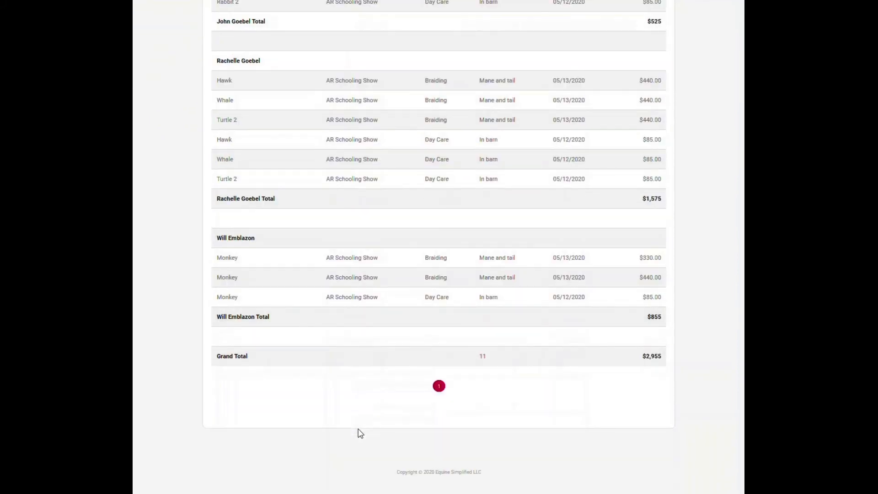
scroll(351, 407, up, 10)
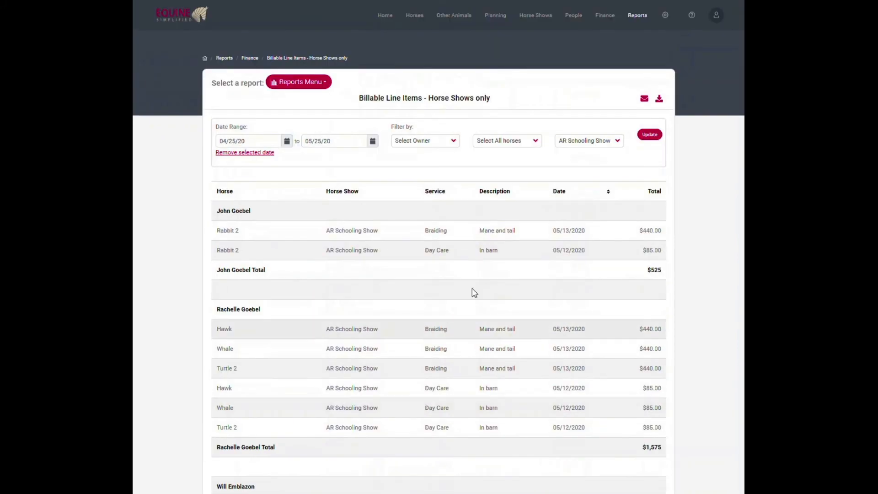